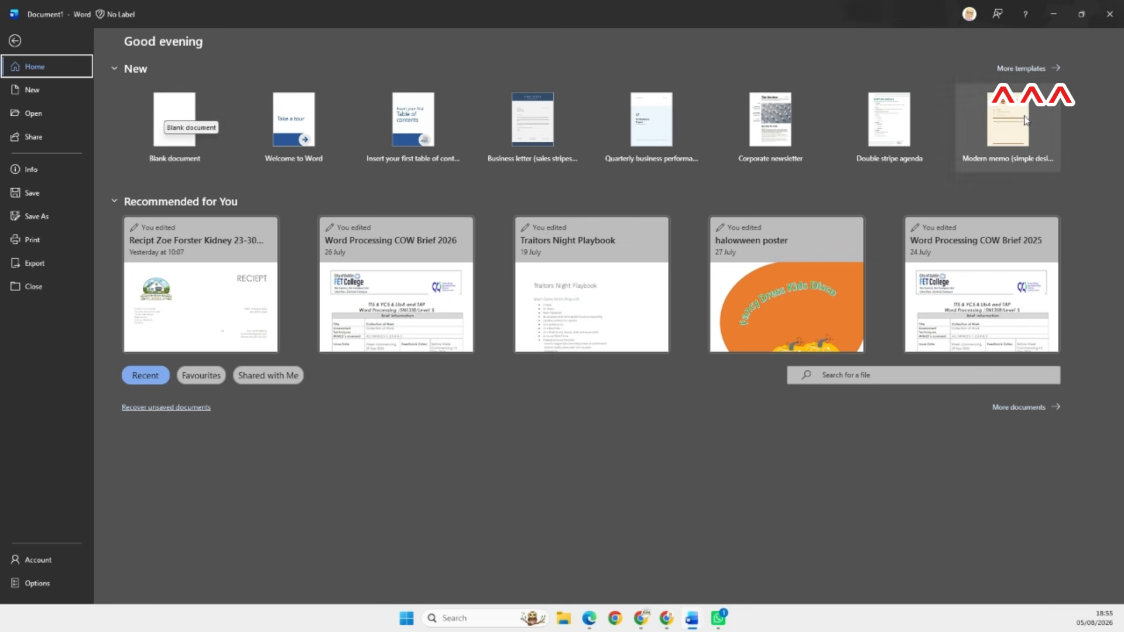
- Open the full list of new document templates and search the online templates for "resume"
click(1022, 68)
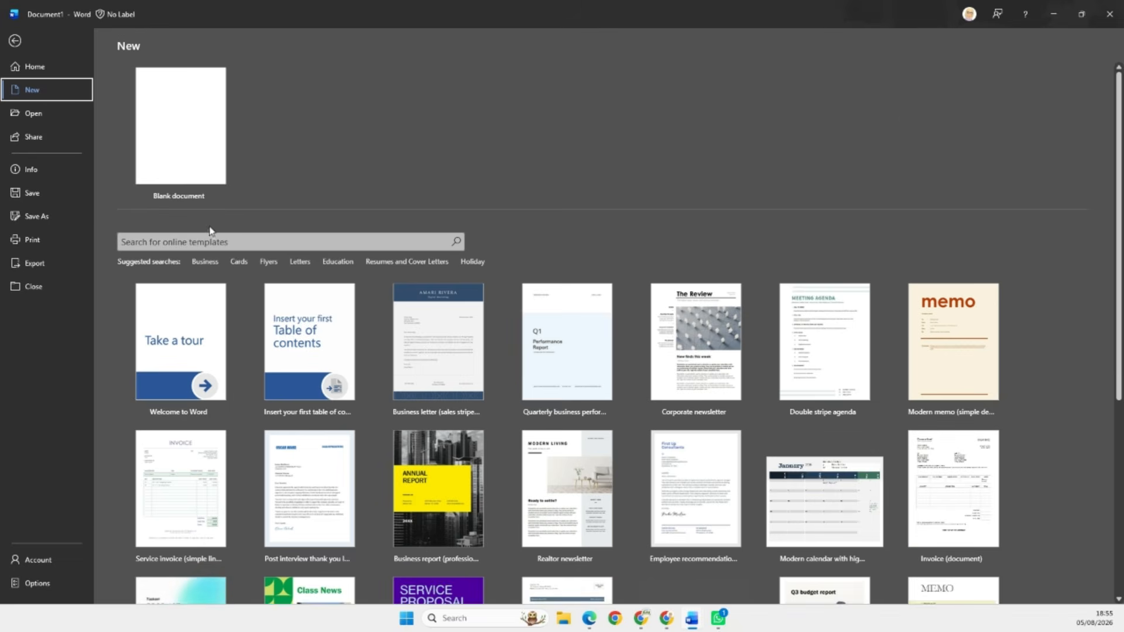
click(148, 242)
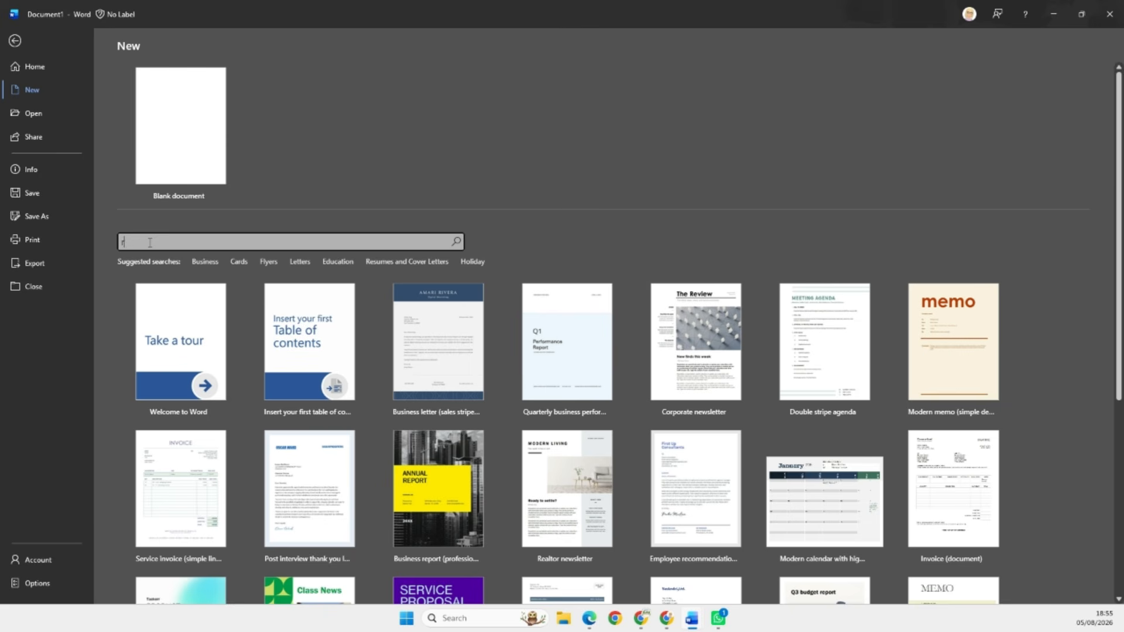
text(resume)
key(Return)
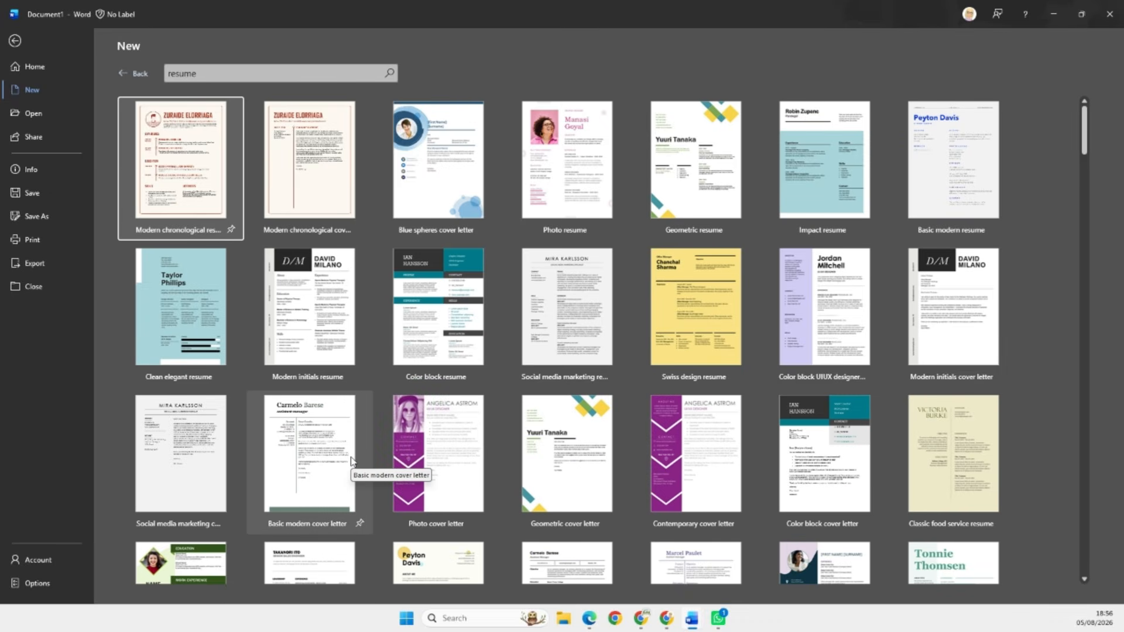
- Browse the resume templates and create a document from the Color block UI/UX designer resume
scroll(409, 484, down, 3)
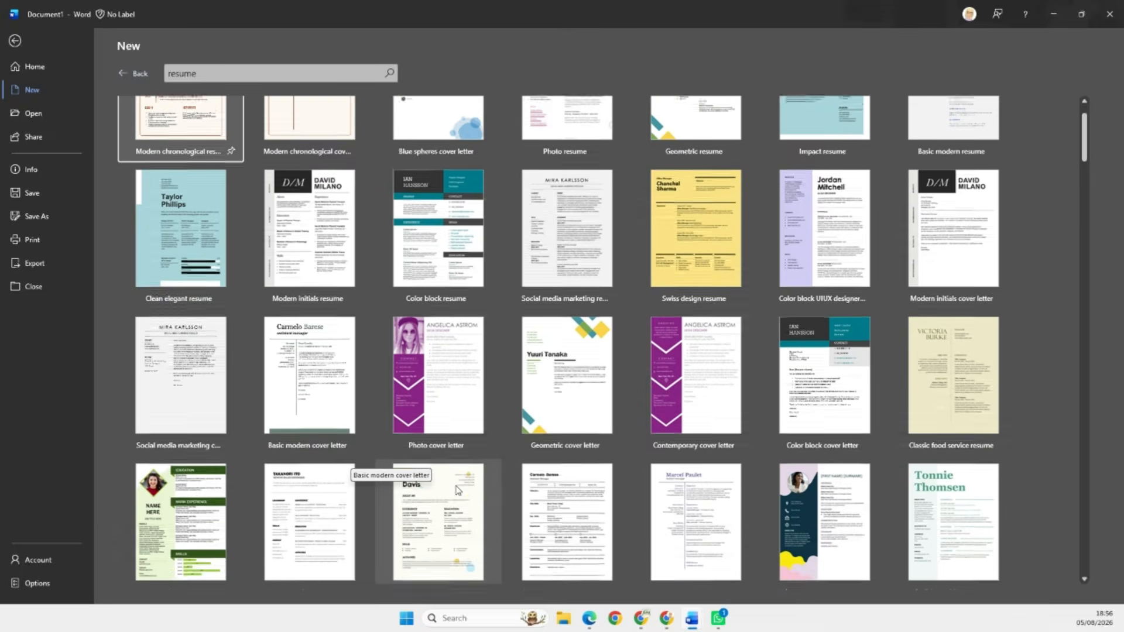
scroll(457, 490, up, 3)
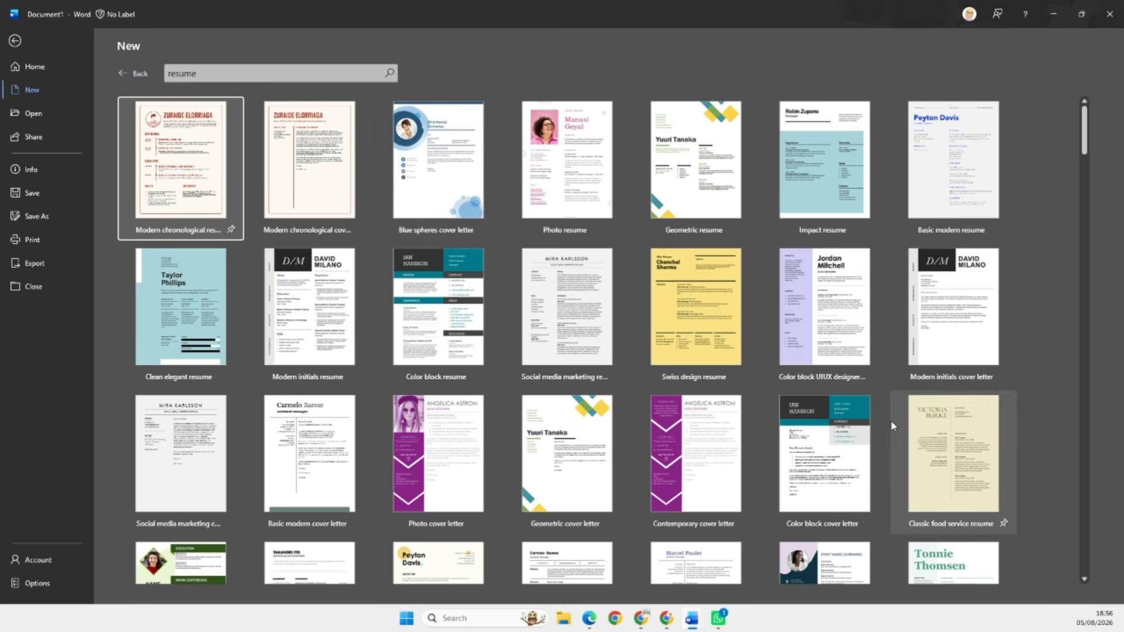
click(823, 308)
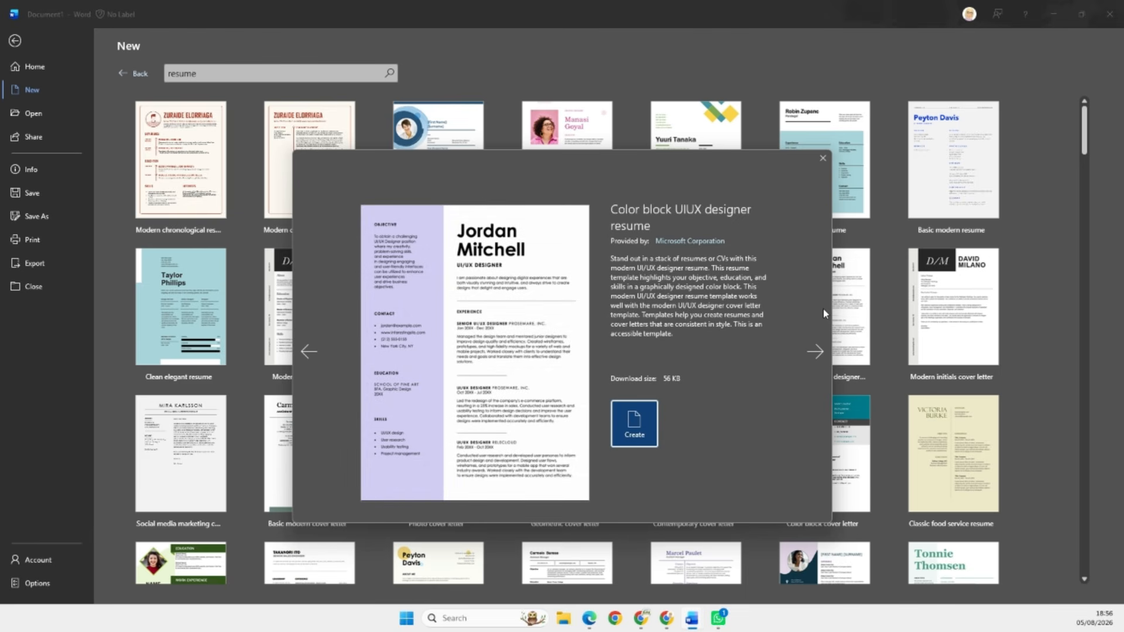
click(636, 427)
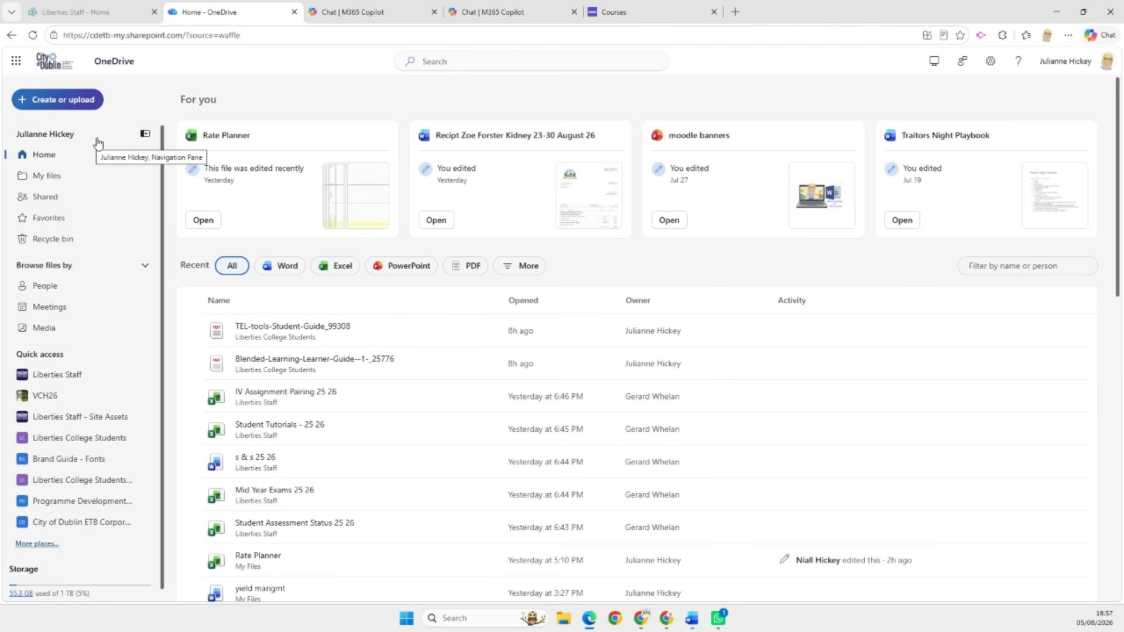
- Switch to the first M365 Copilot chat in the browser and submit the prepared CV profile prompt for the Youth Studies & Community Development student
click(16, 62)
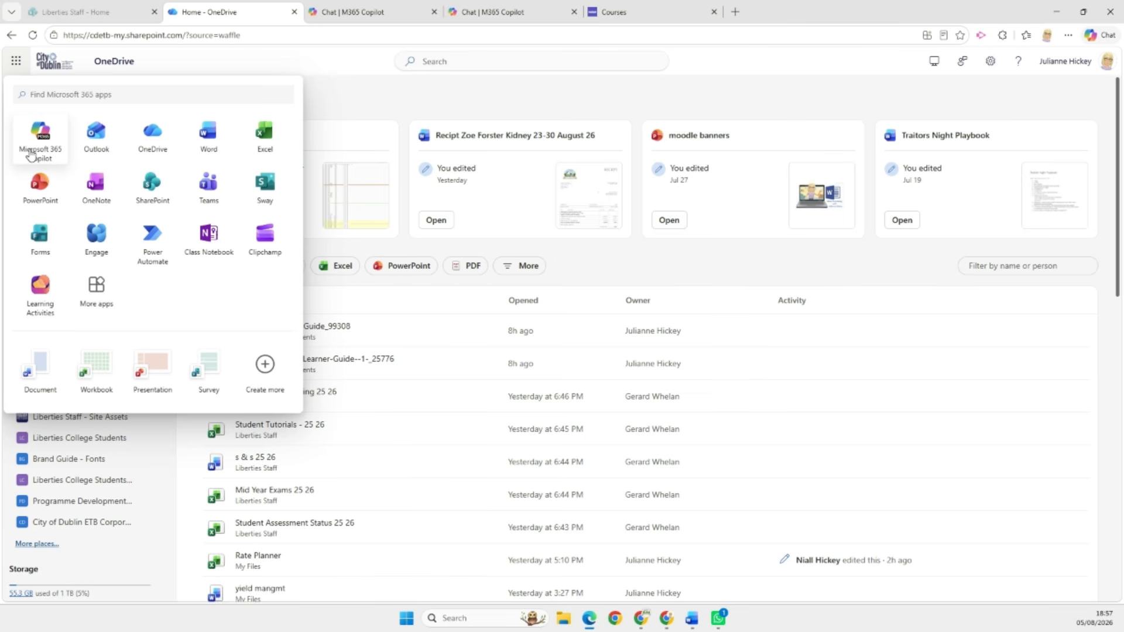
click(365, 13)
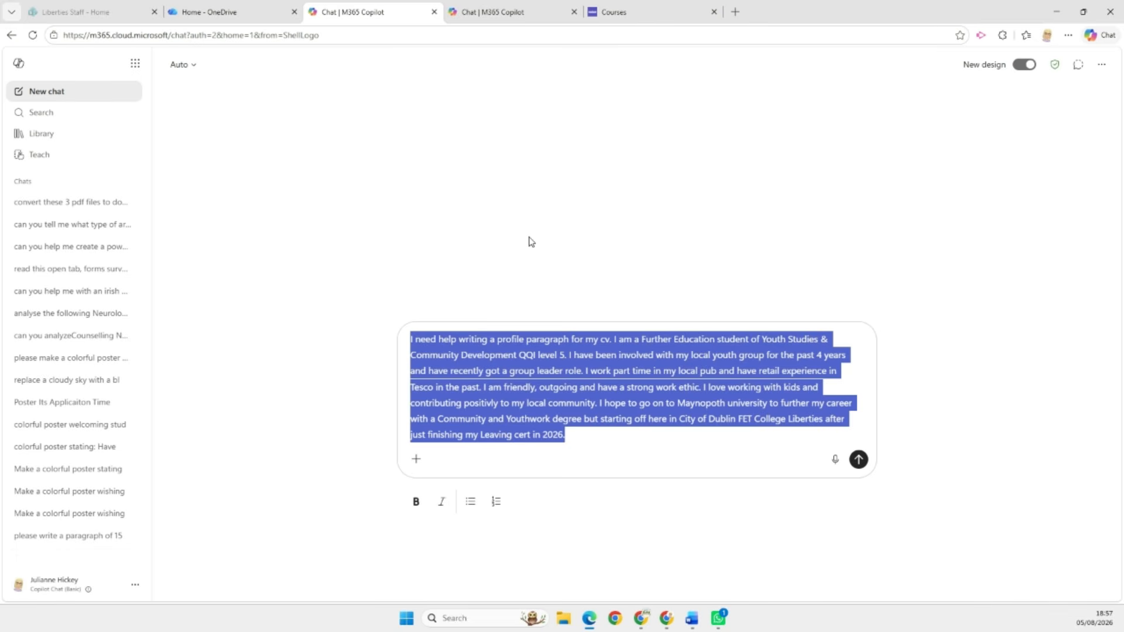
click(596, 439)
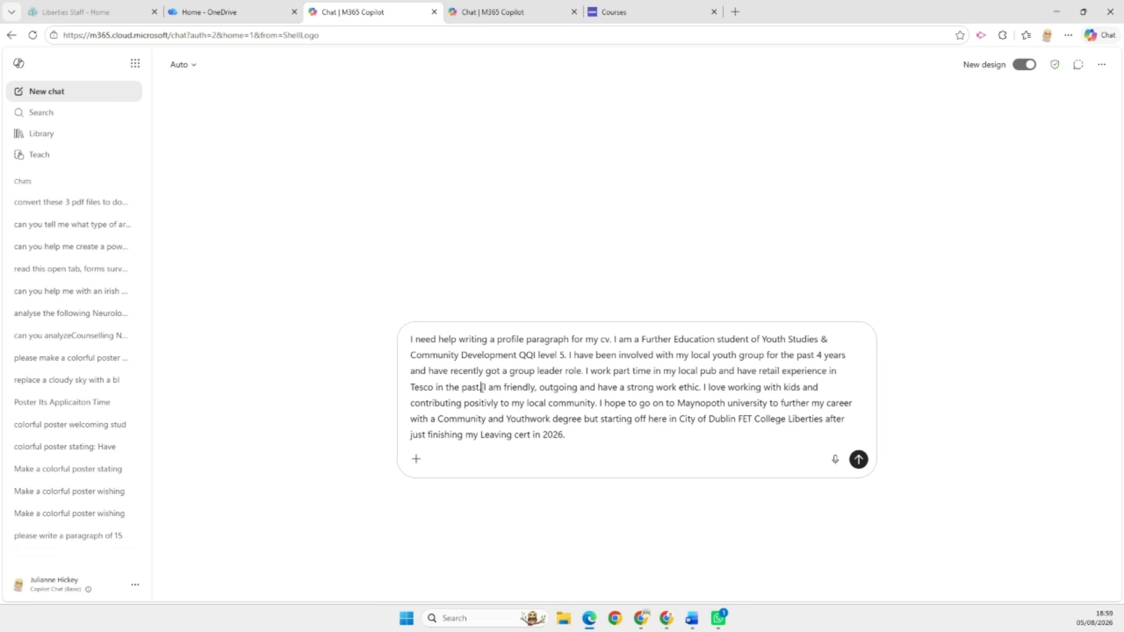
drag(481, 387, 700, 388)
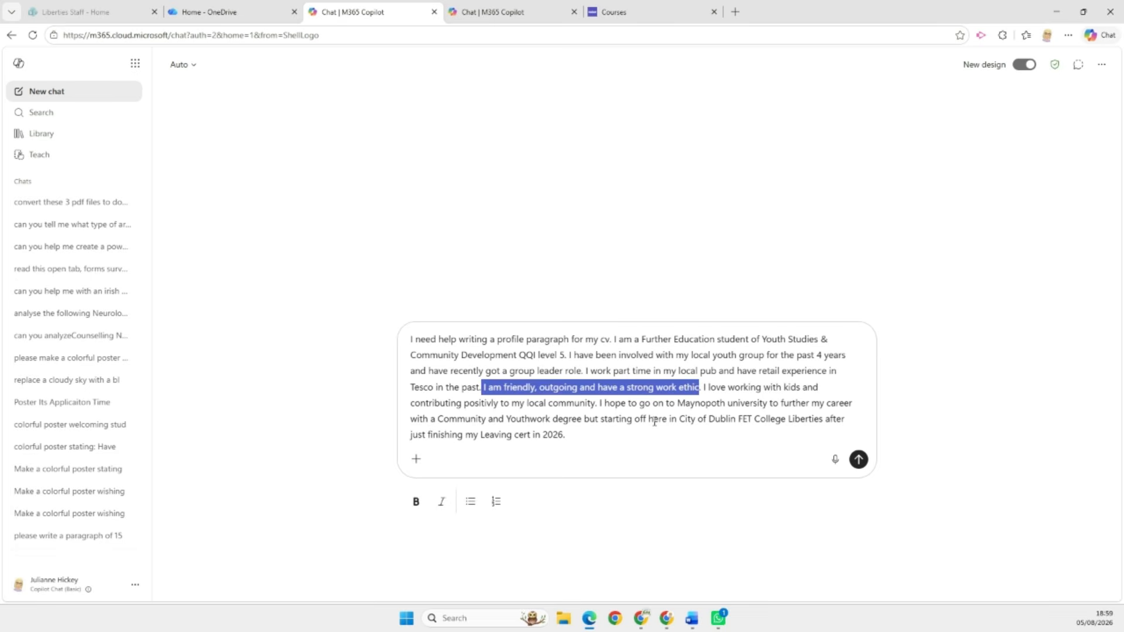
click(601, 436)
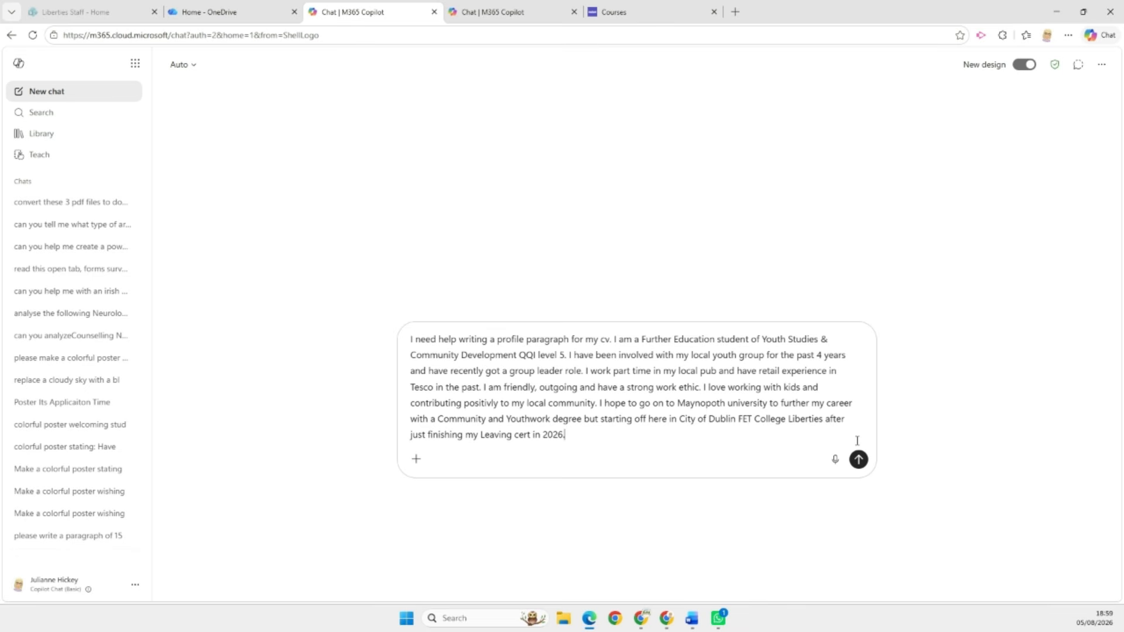
click(858, 460)
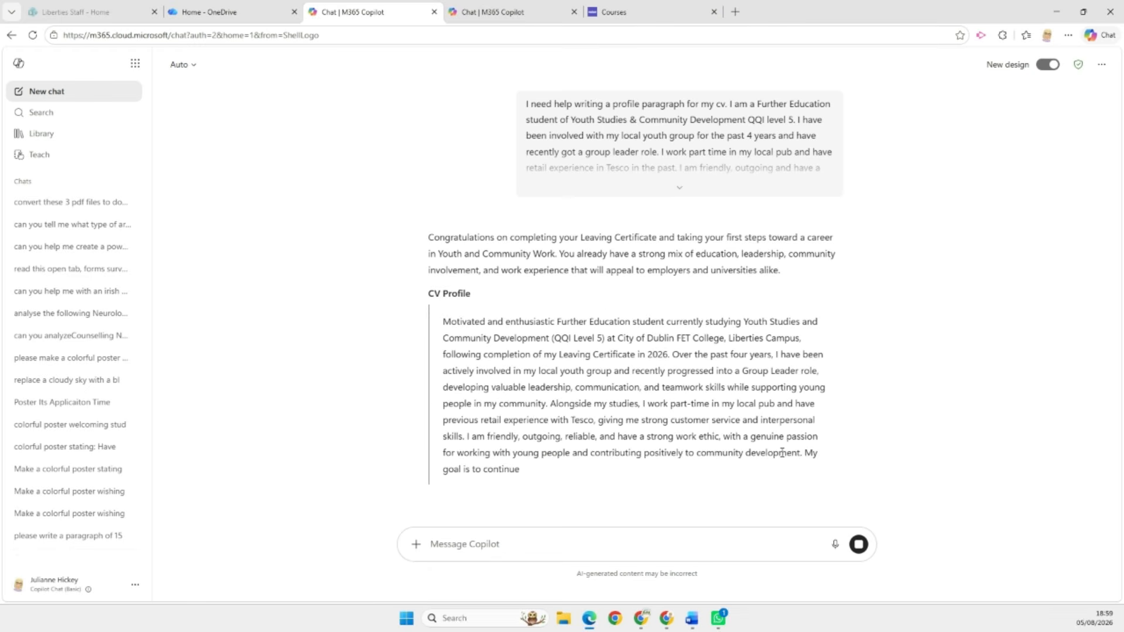
- Read through both CV profile versions in Copilot's reply, marking the shorter version
scroll(591, 410, down, 1)
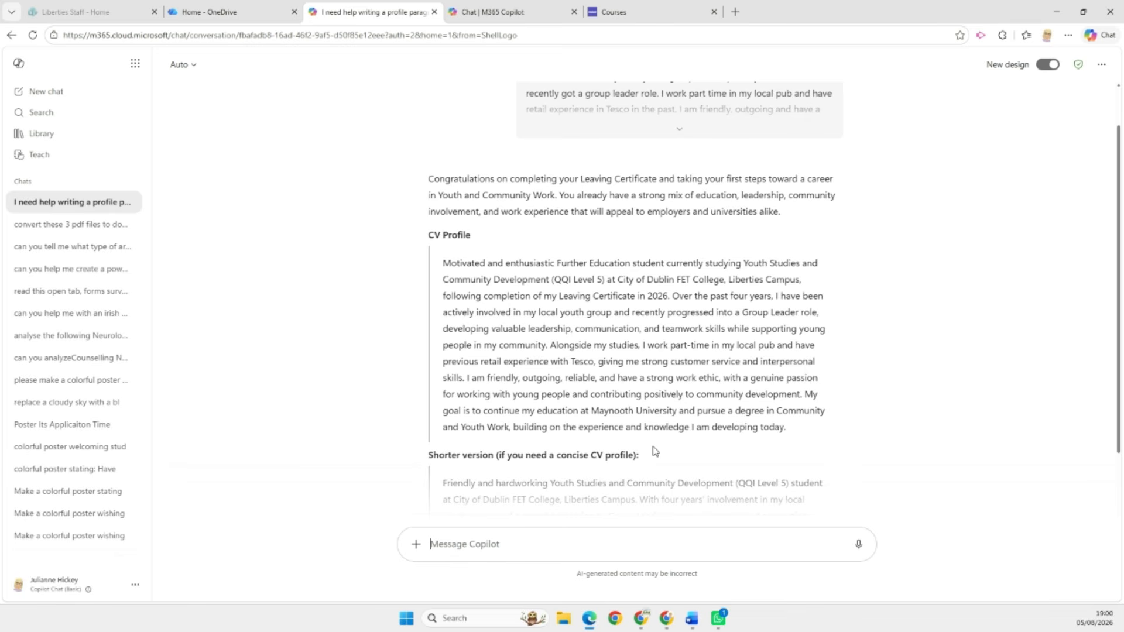
scroll(664, 417, down, 3)
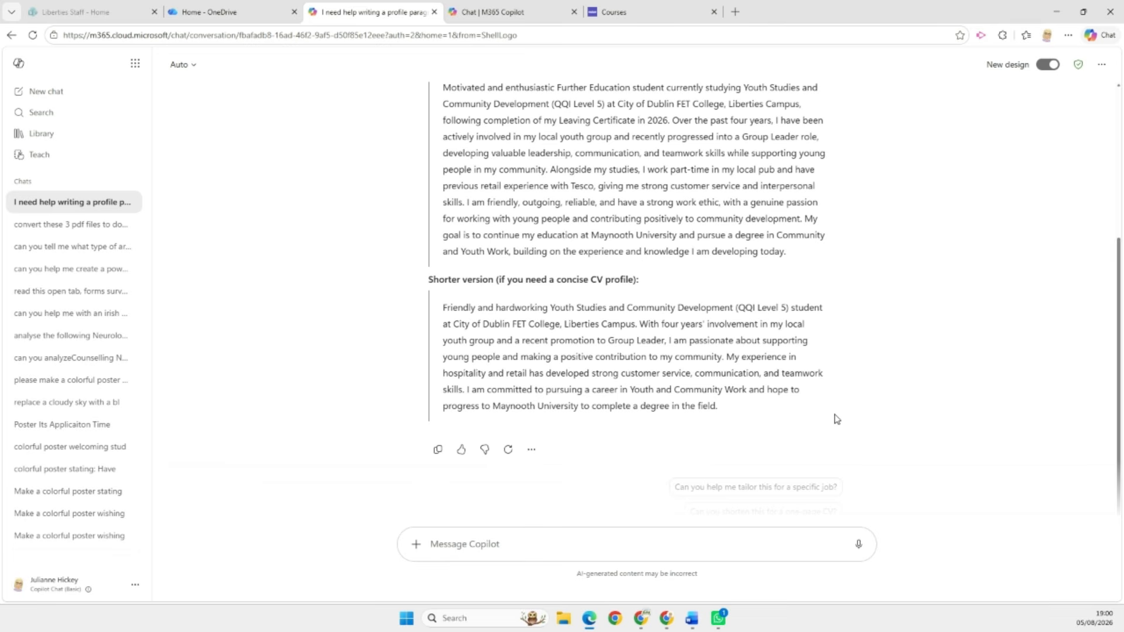
drag(763, 421, 441, 310)
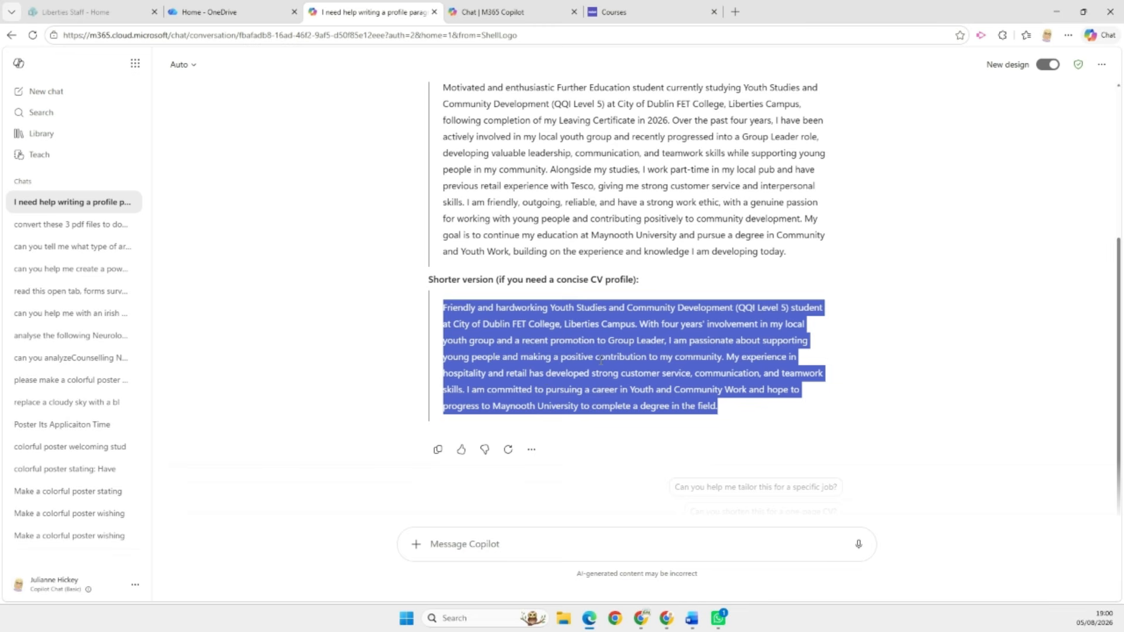
click(455, 287)
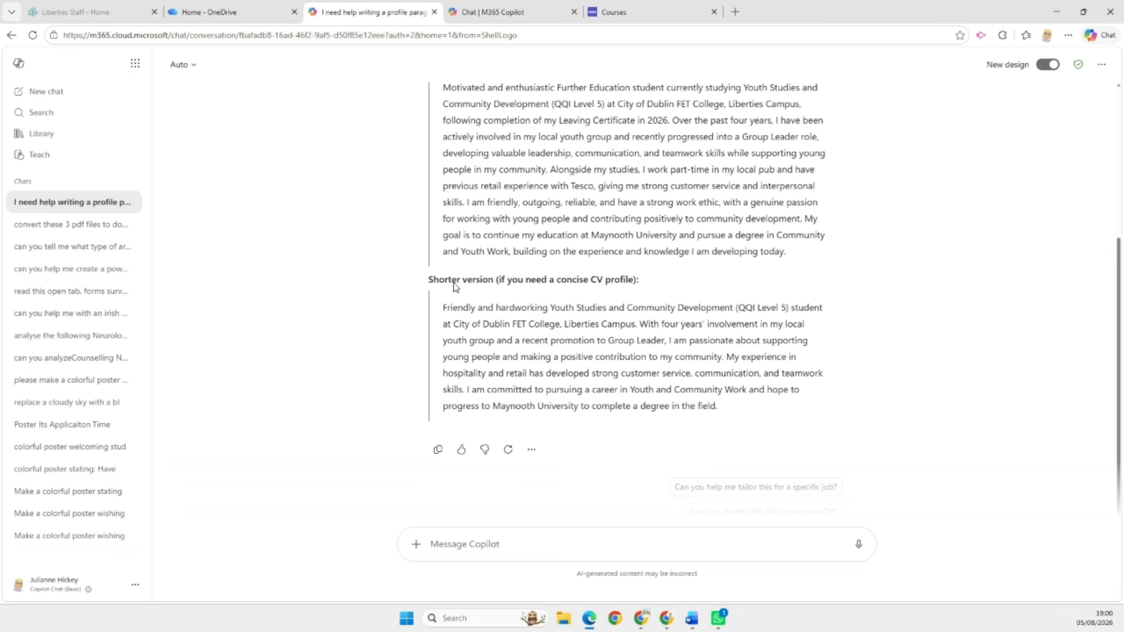
- Submit the prepared Tourism & Travel CV profile prompt in the other Copilot chat and copy the shorter version from the reply
click(493, 13)
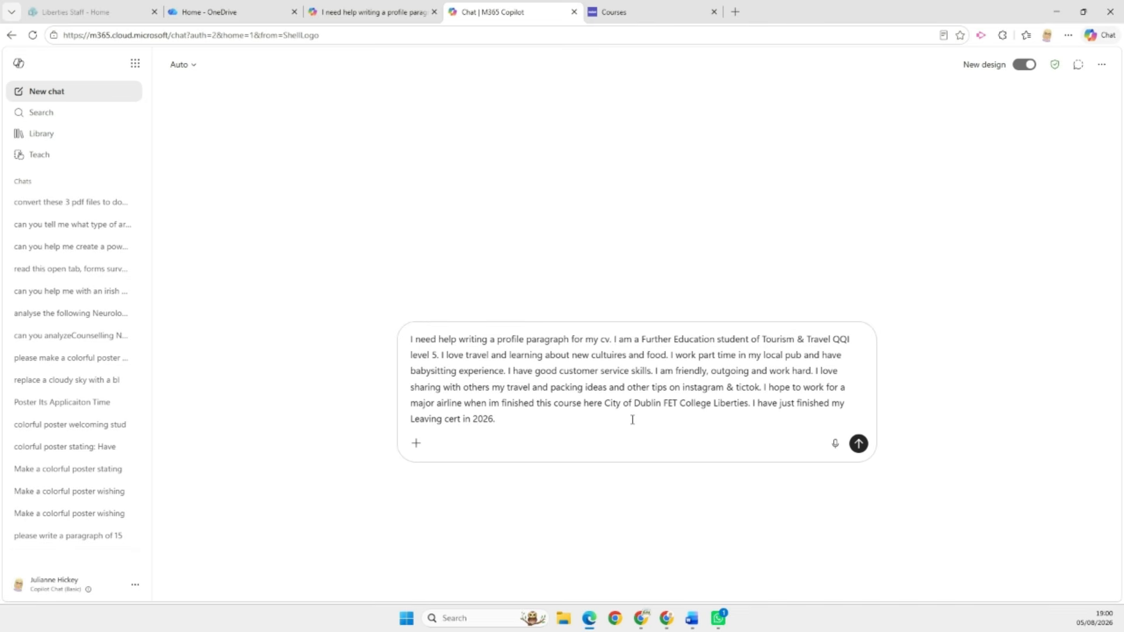
click(858, 444)
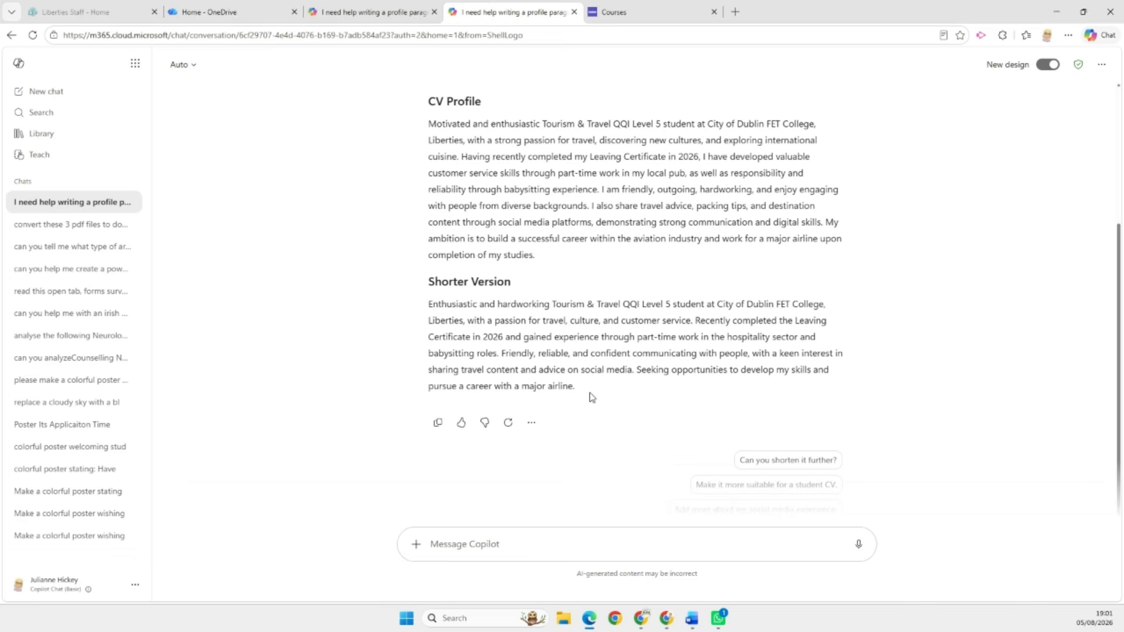
drag(590, 394, 429, 304)
key(ctrl+c)
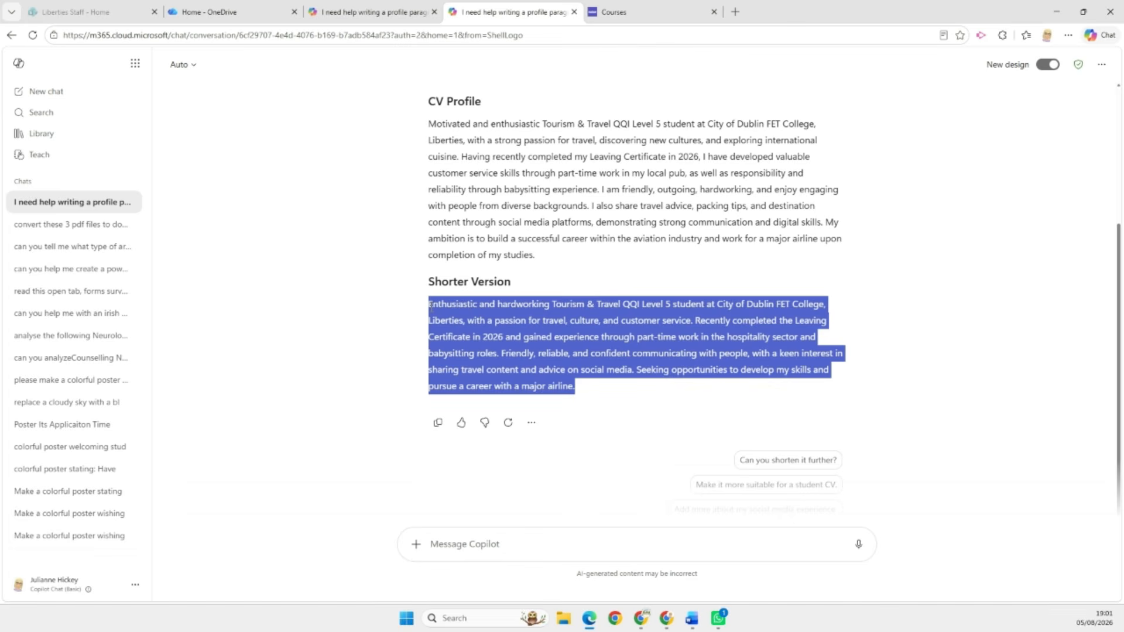
- Switch to the resume document in Word and replace the summary paragraph beneath the job title with the copied profile
click(690, 623)
click(807, 563)
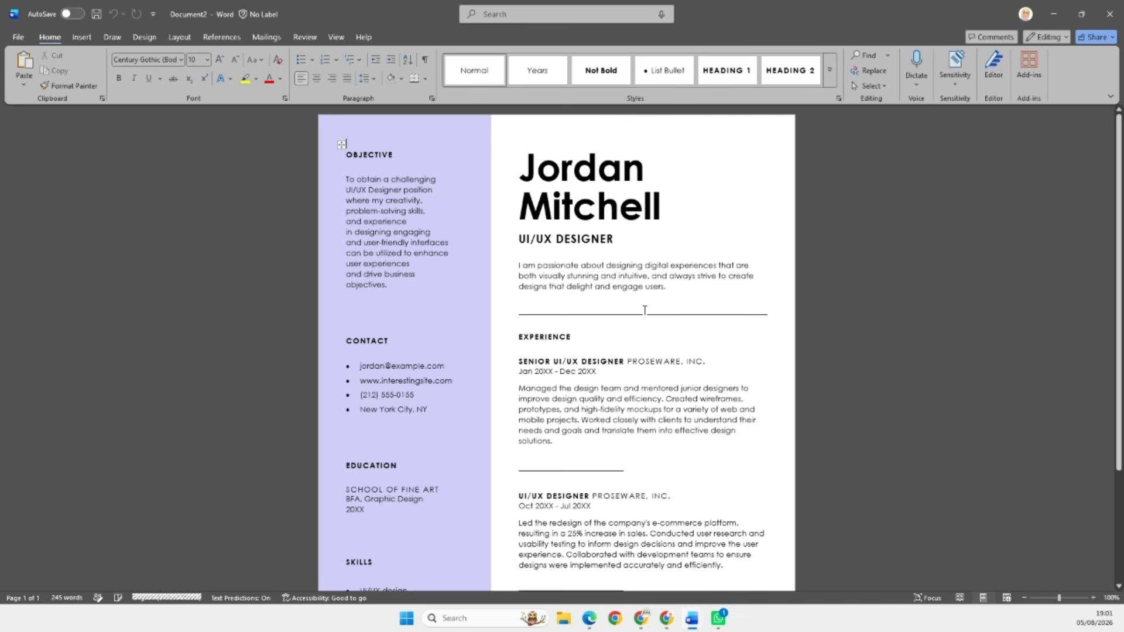
click(572, 287)
drag(666, 287, 534, 273)
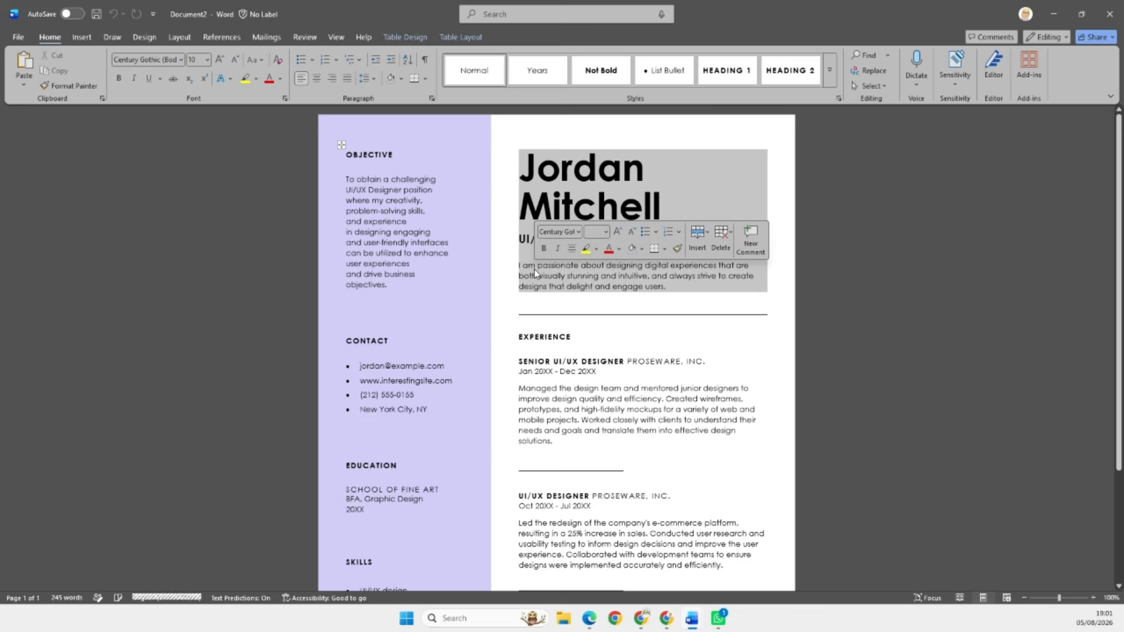
click(517, 264)
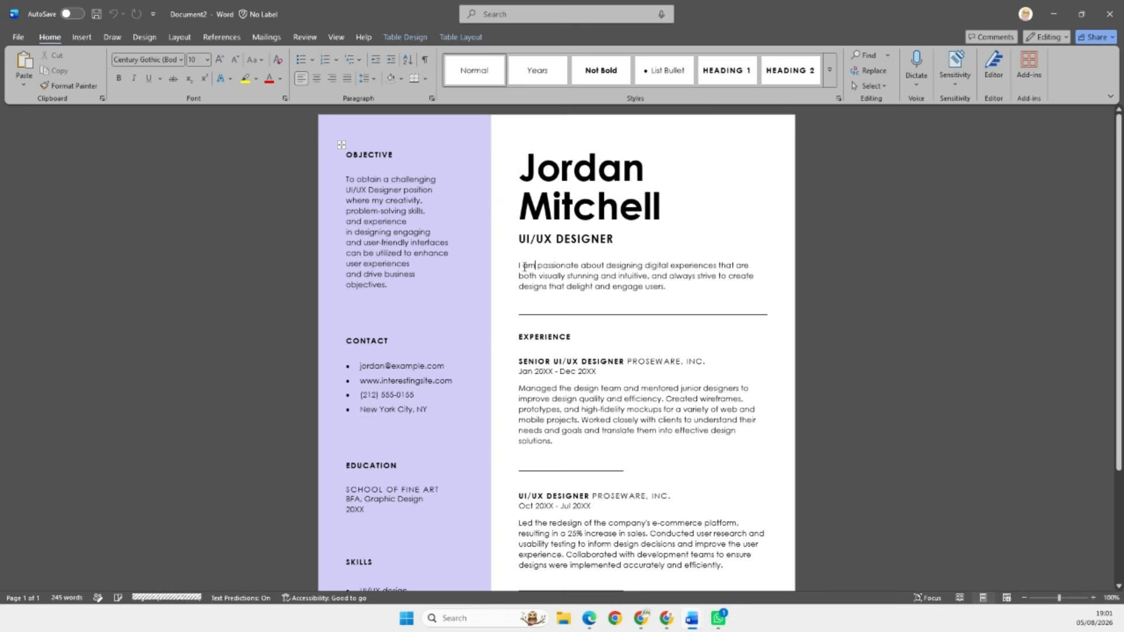
drag(519, 266, 671, 290)
key(ctrl+v)
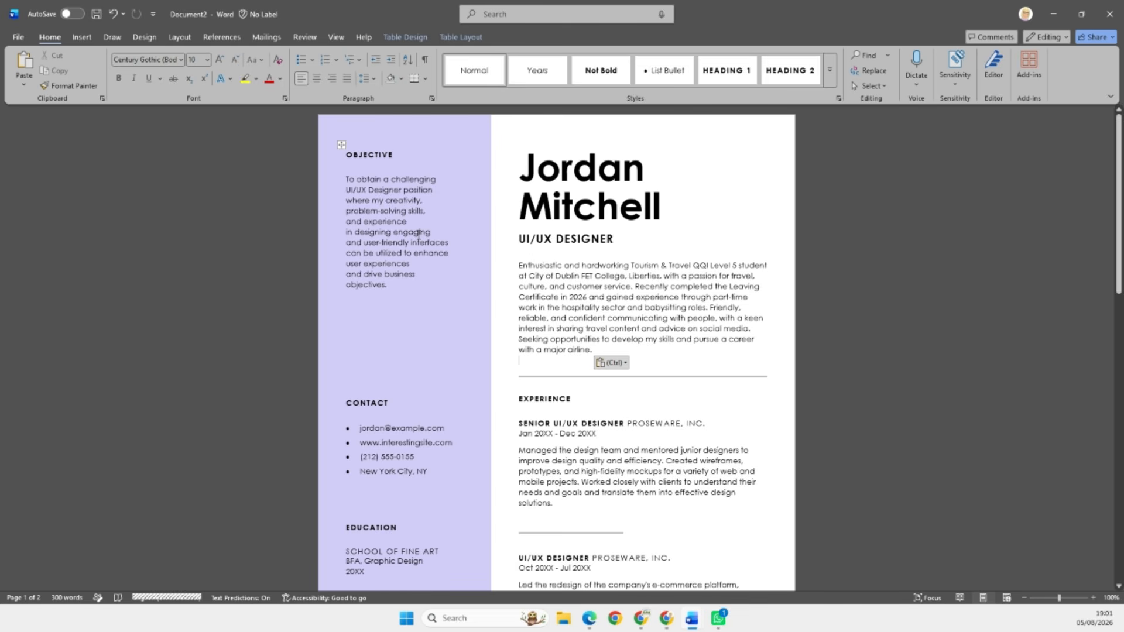
- Apply All Borders to the entire layout table of the resume
click(340, 145)
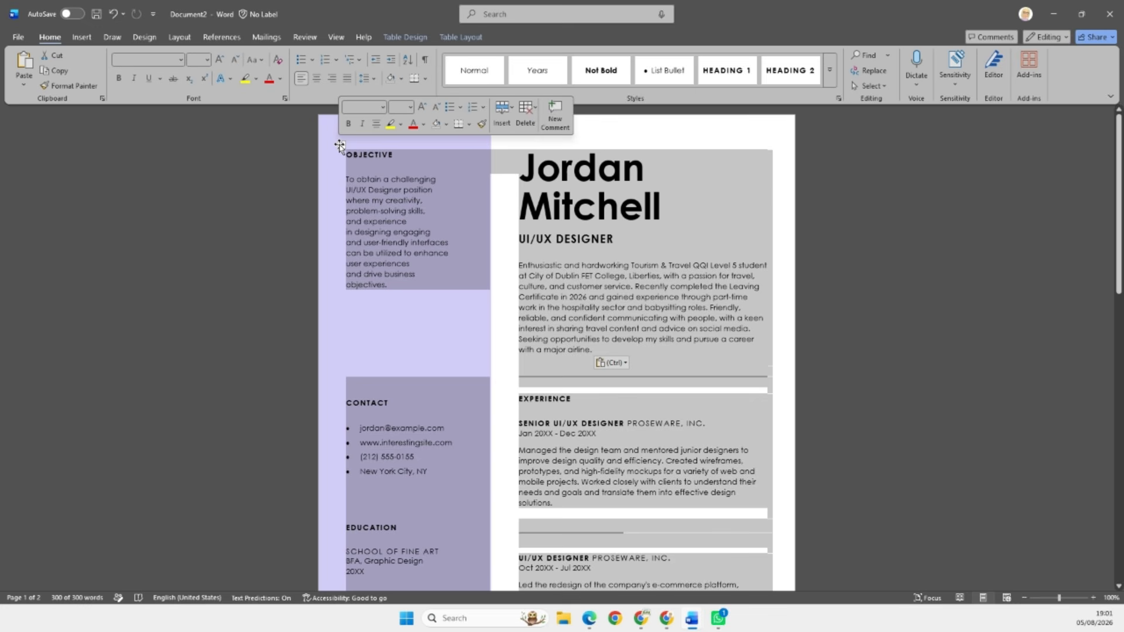
click(426, 80)
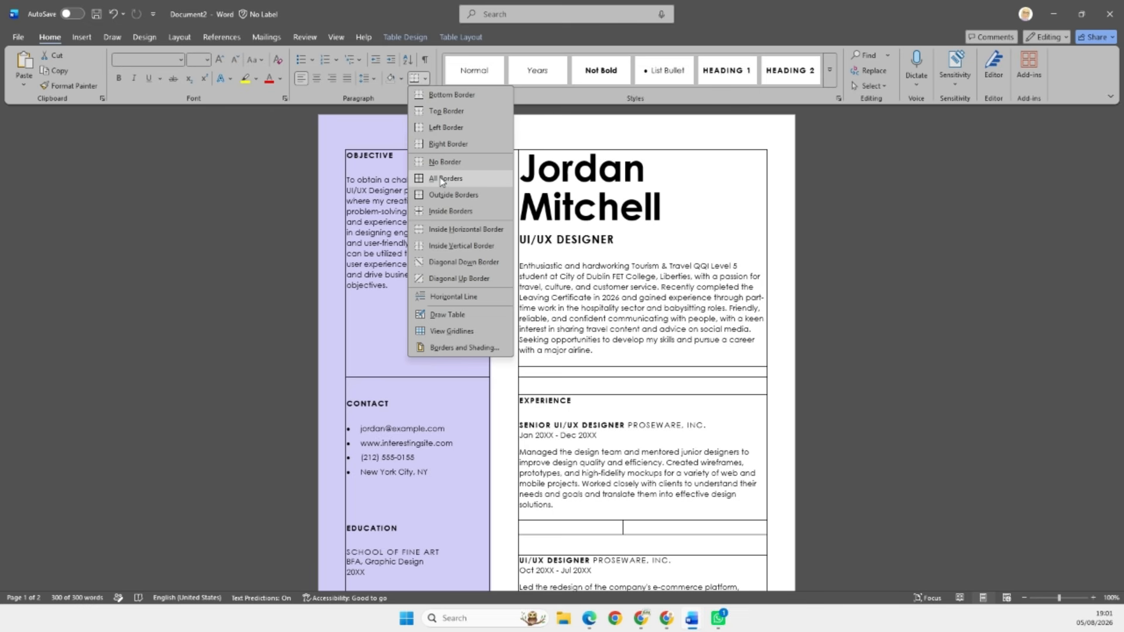
click(442, 180)
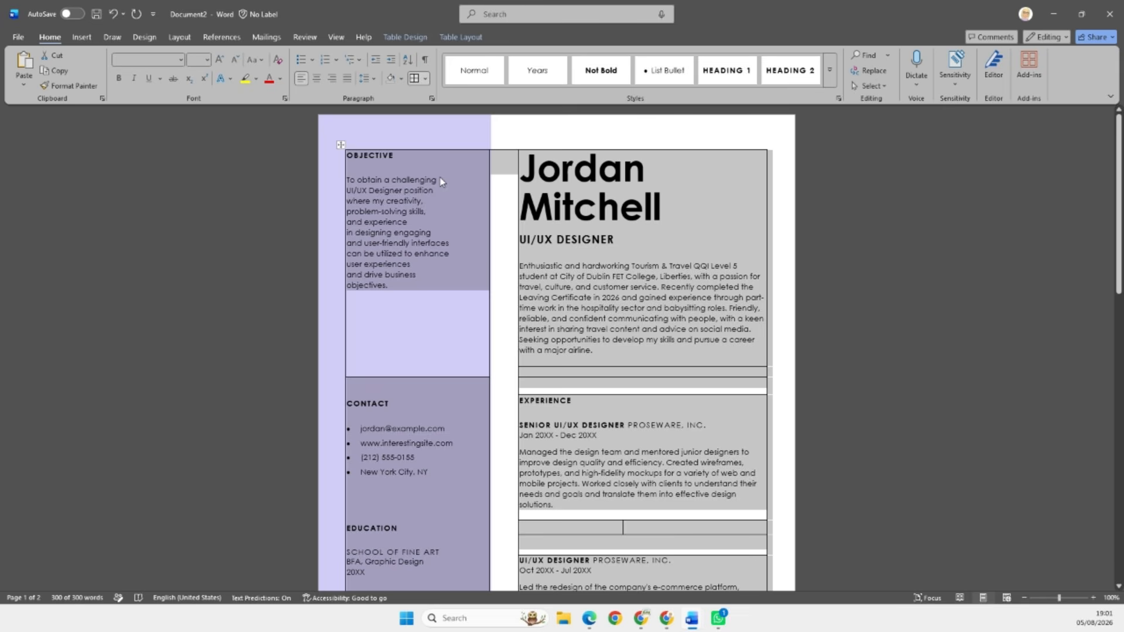
click(432, 336)
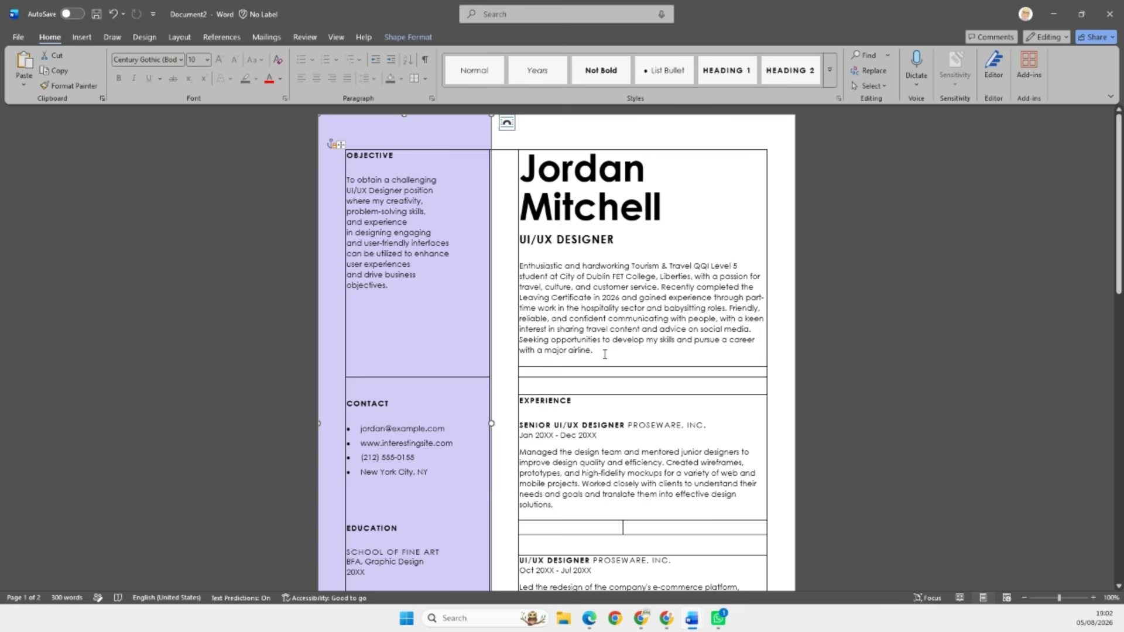
- Replace the resume heading's placeholder name with the student's full name and the job title with "TOURISM & TRAVEL STUDENT"
scroll(605, 355, down, 1)
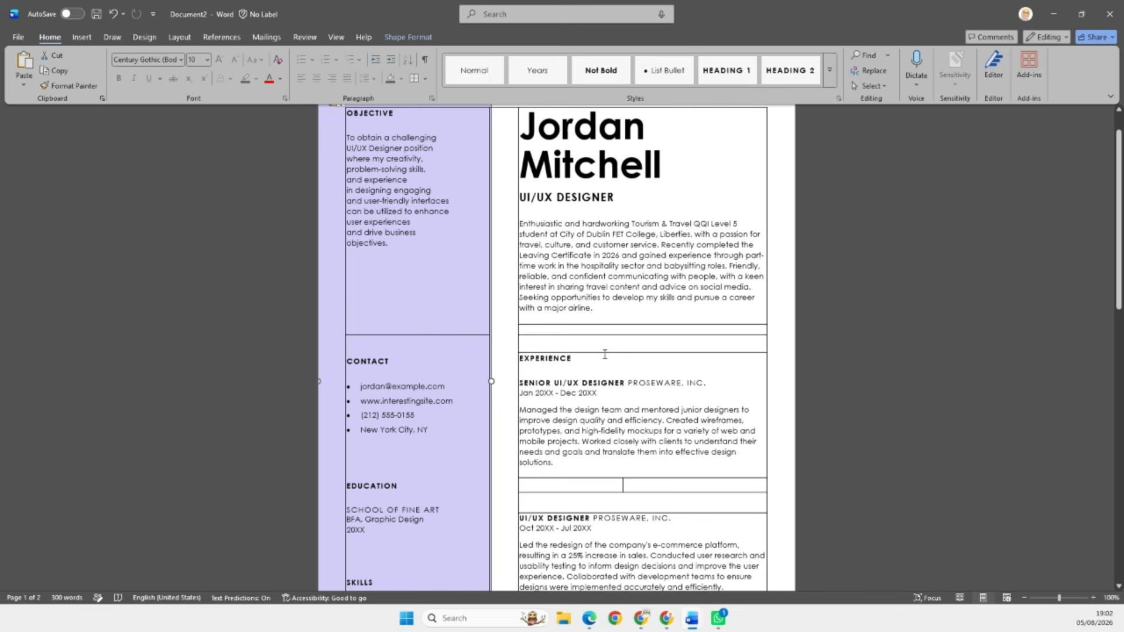
scroll(605, 354, down, 2)
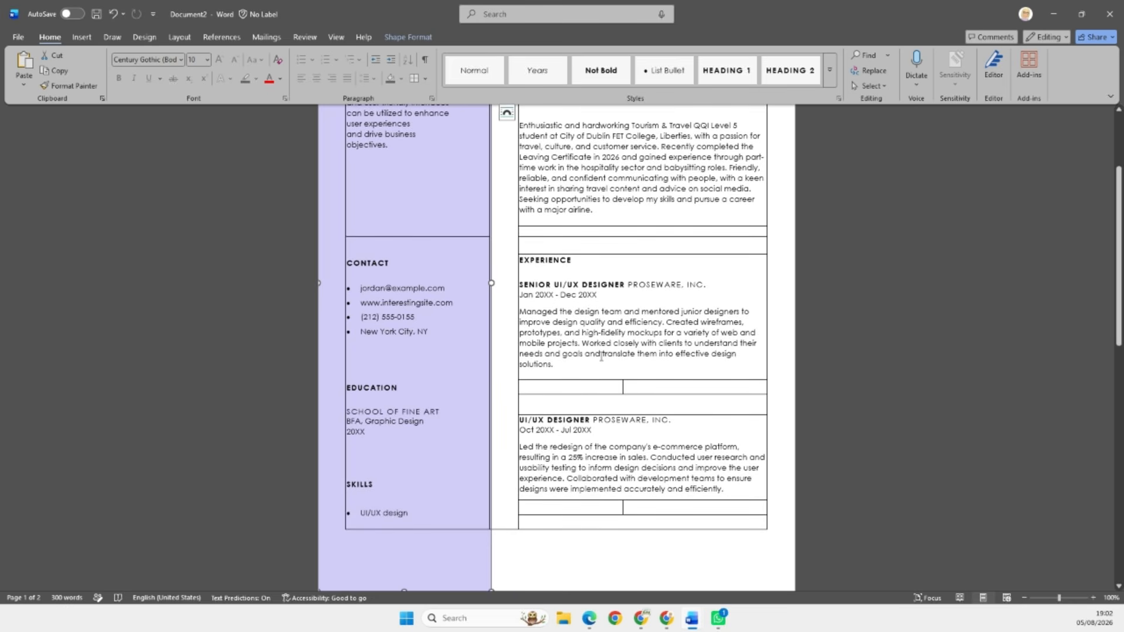
scroll(594, 350, up, 3)
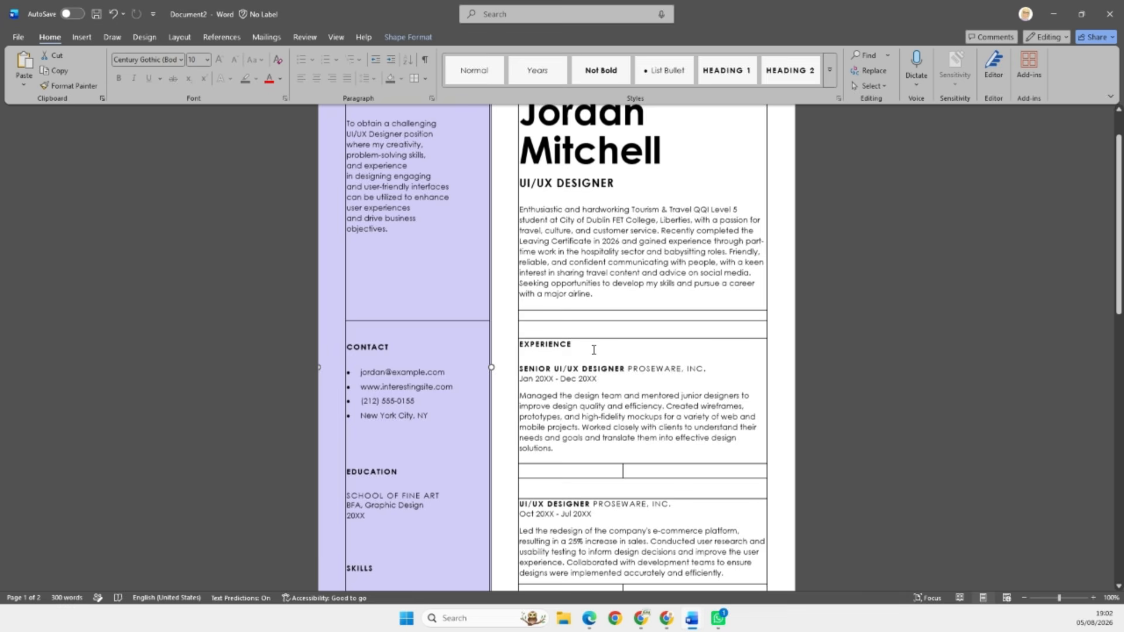
scroll(594, 350, down, 1)
scroll(593, 350, up, 2)
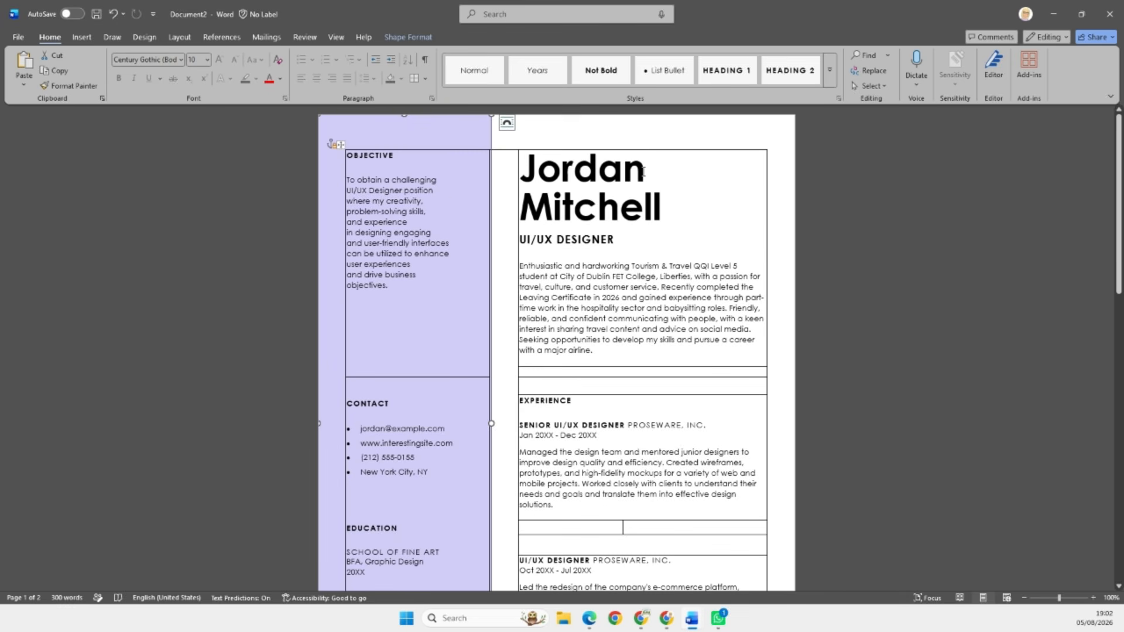
drag(642, 171, 539, 173)
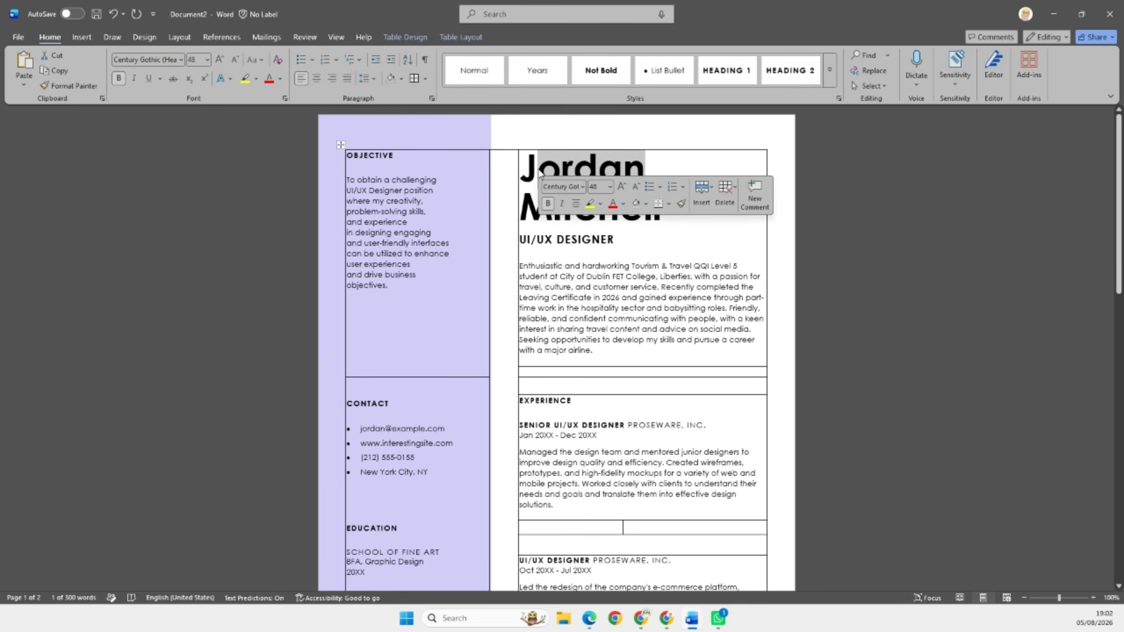
text(ulianne)
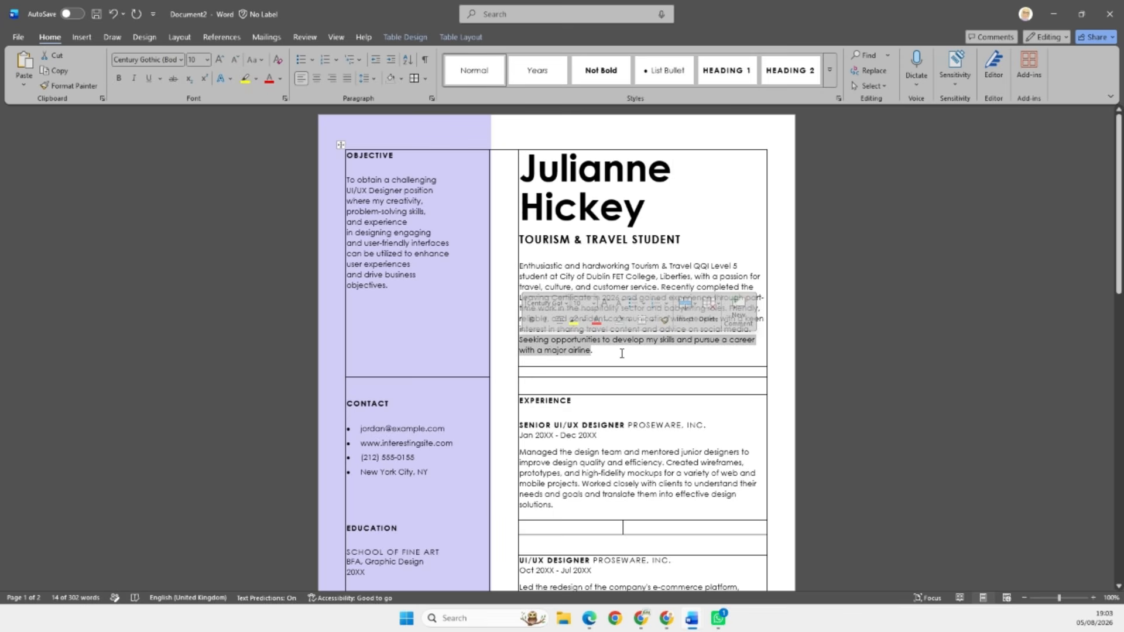
click(396, 289)
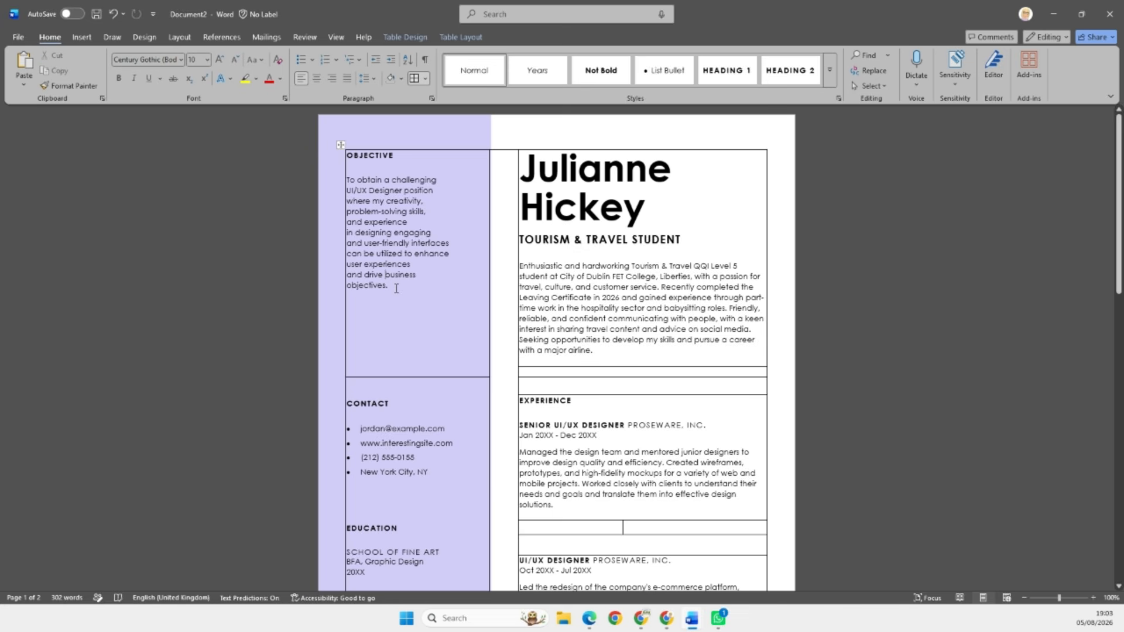
- Replace the Objective paragraph with "Seeking opportunities to develop my skills and pursue a career with a major airline."
drag(396, 289, 340, 187)
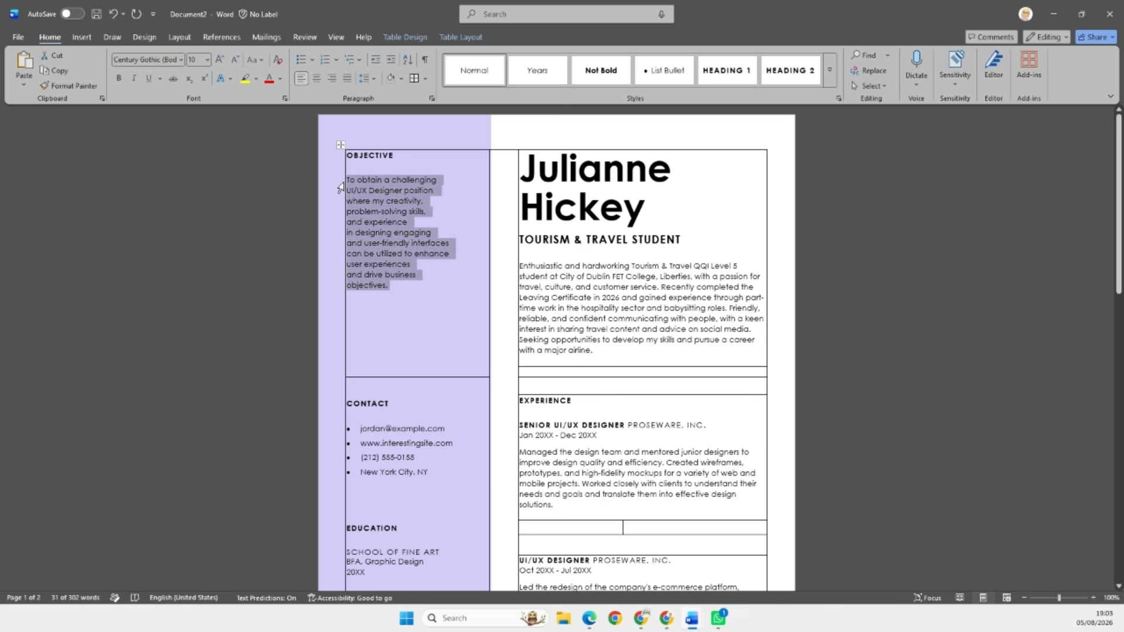
text(Seeking opportunities to develop my skills and pursue a career with a major airline)
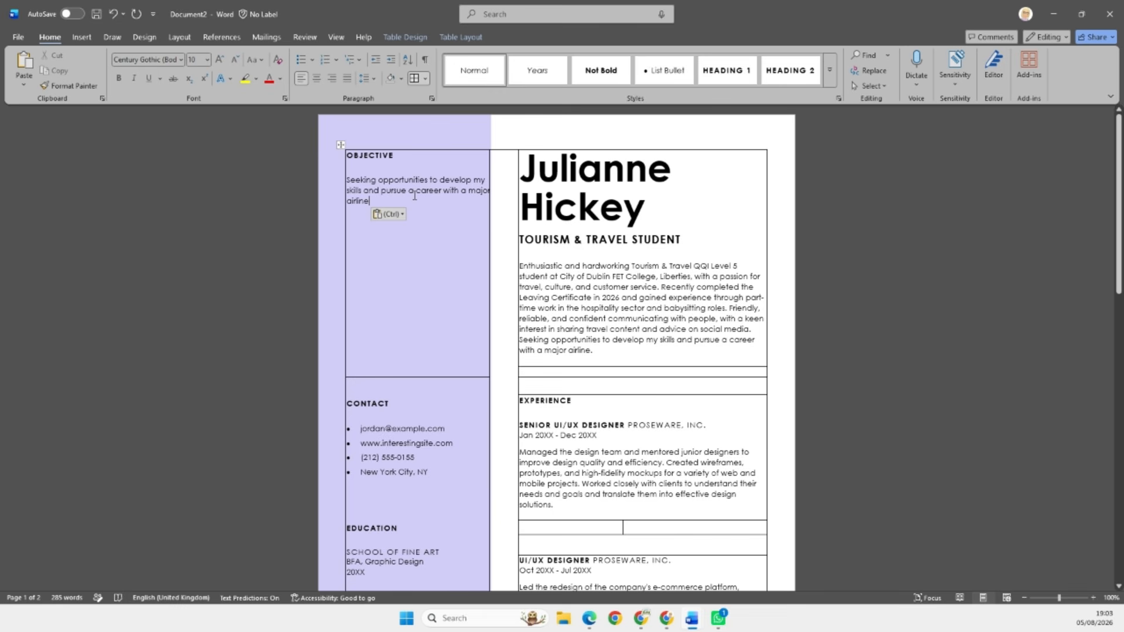
text(.)
- Insert "Hospitality and Customer Service" before the word "skills" in the Objective paragraph
click(488, 180)
text(Ho)
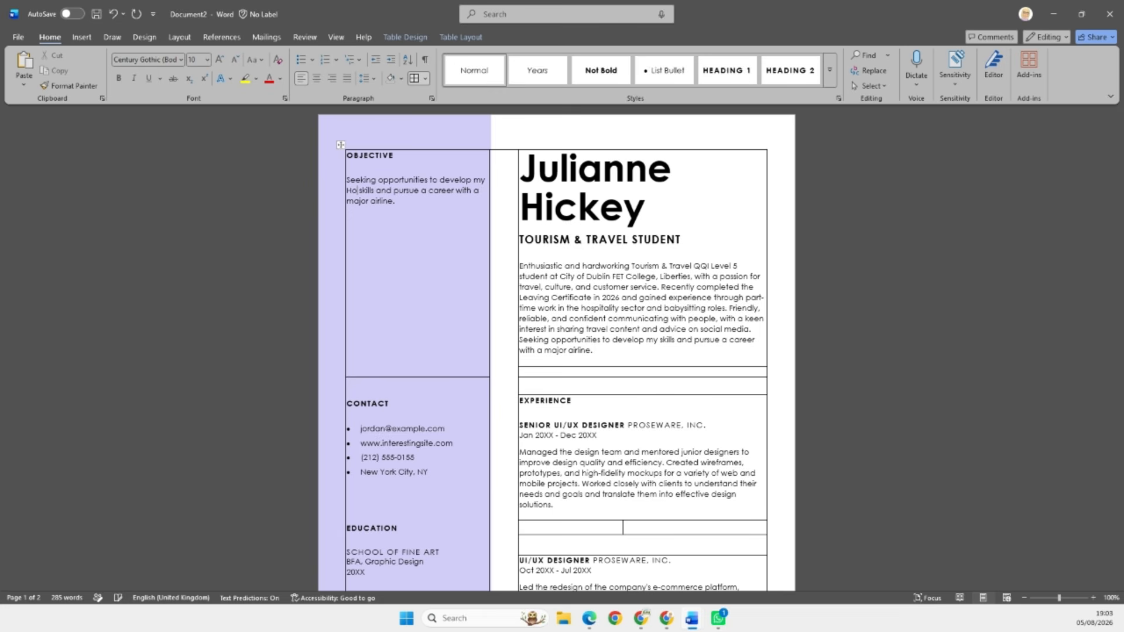
text(spita)
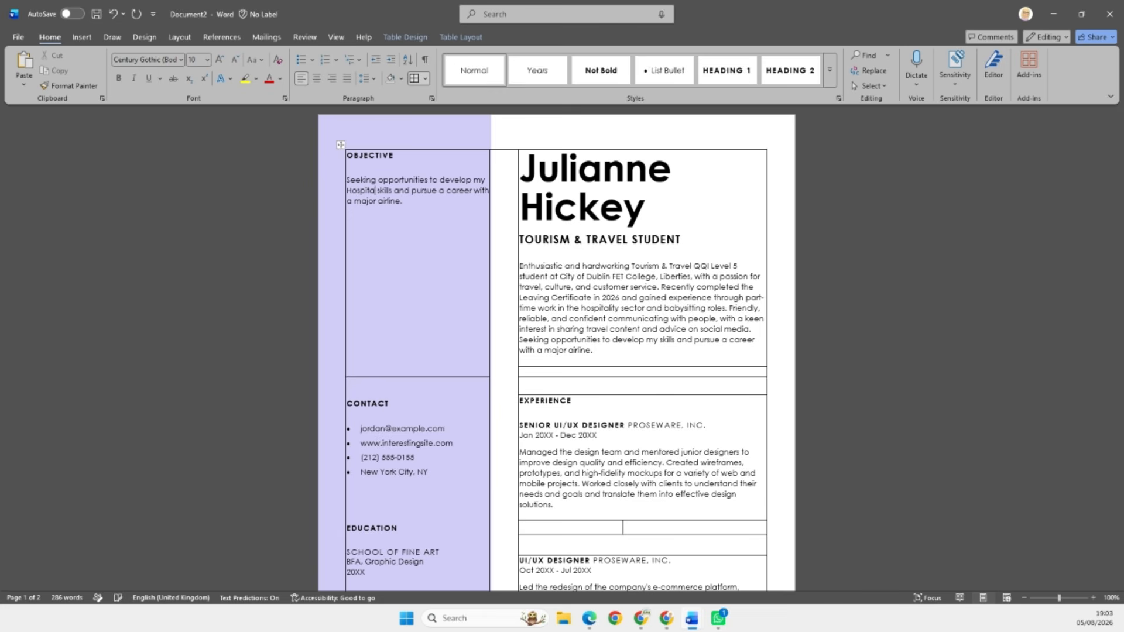
text(lity and )
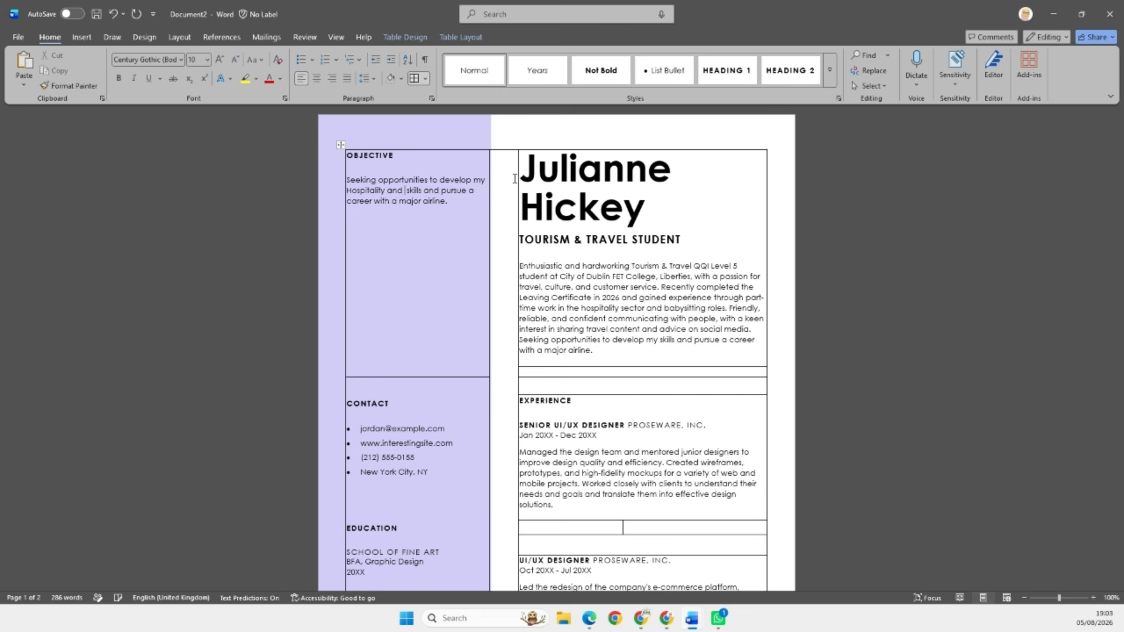
text(Customer Se )
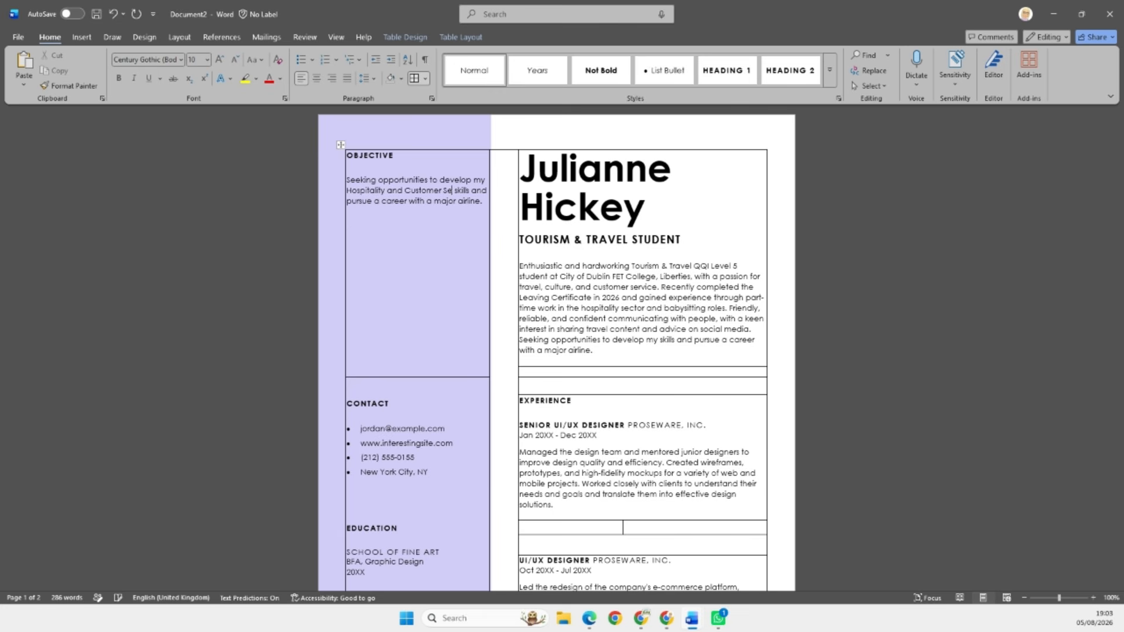
text(rvice)
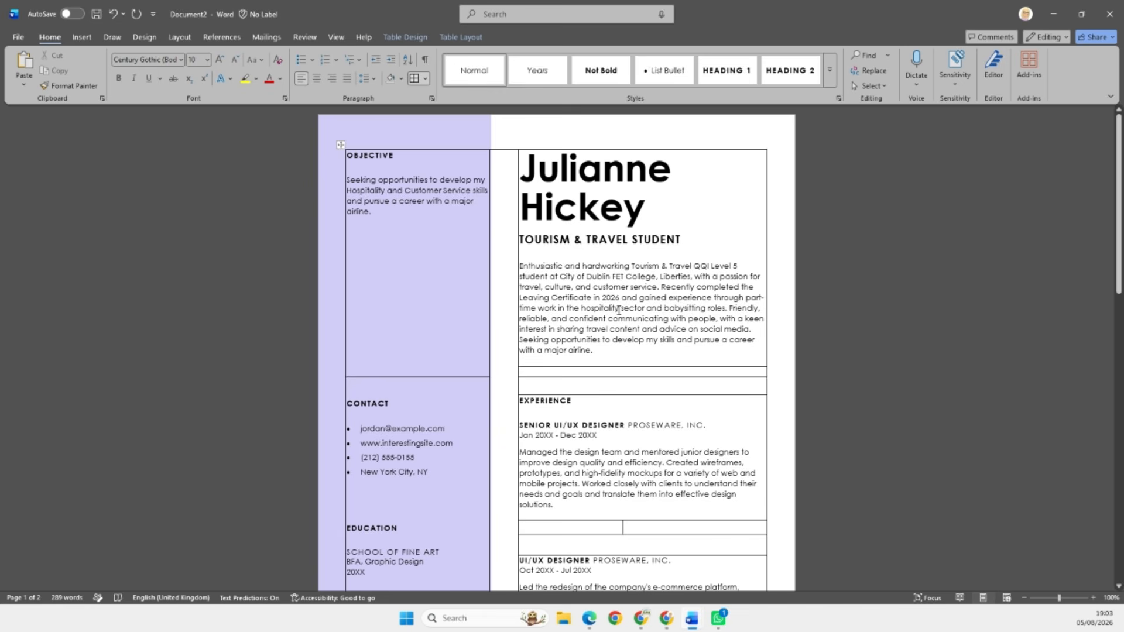
- Examine the remaining resume sections on both pages: Contact, Education, Skills and the Experience entries
scroll(548, 367, down, 2)
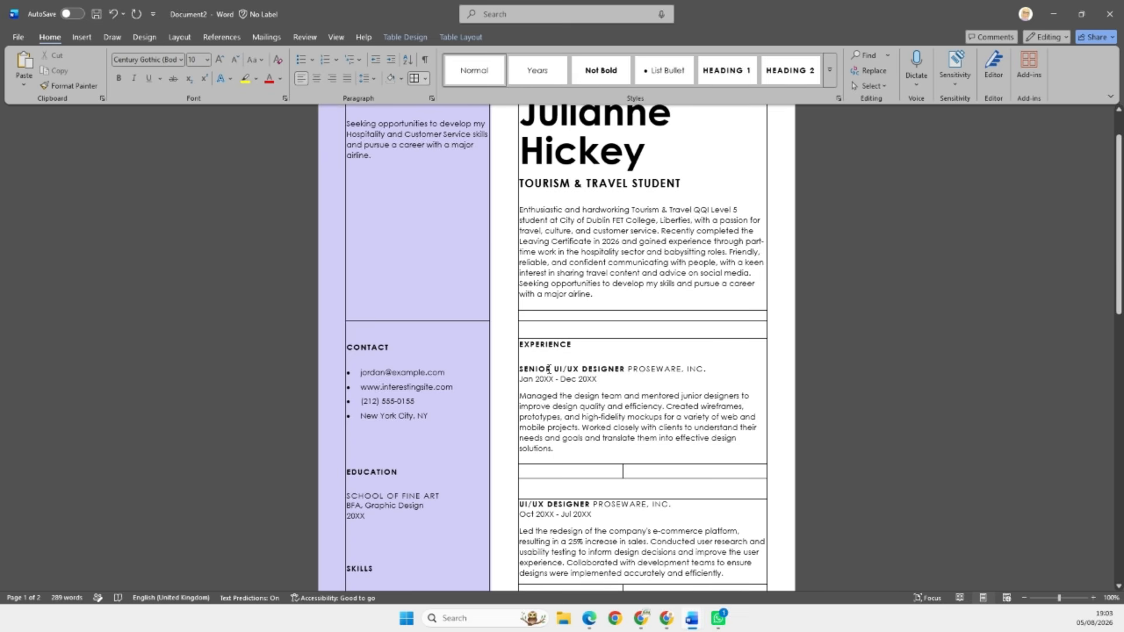
scroll(549, 369, down, 1)
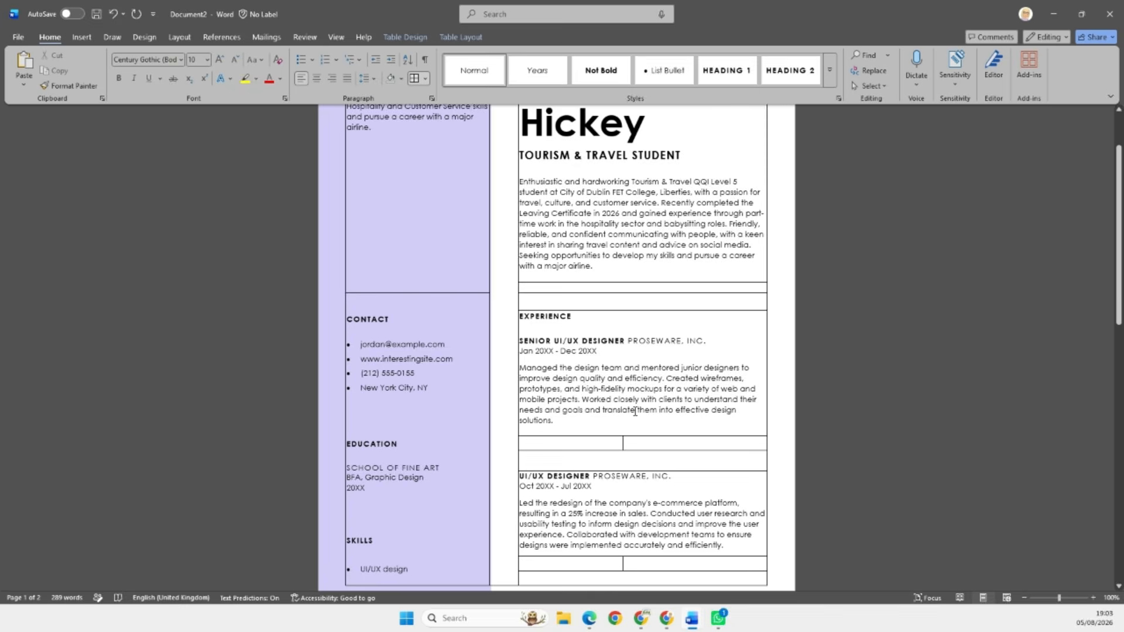
scroll(584, 404, down, 2)
scroll(584, 404, down, 1)
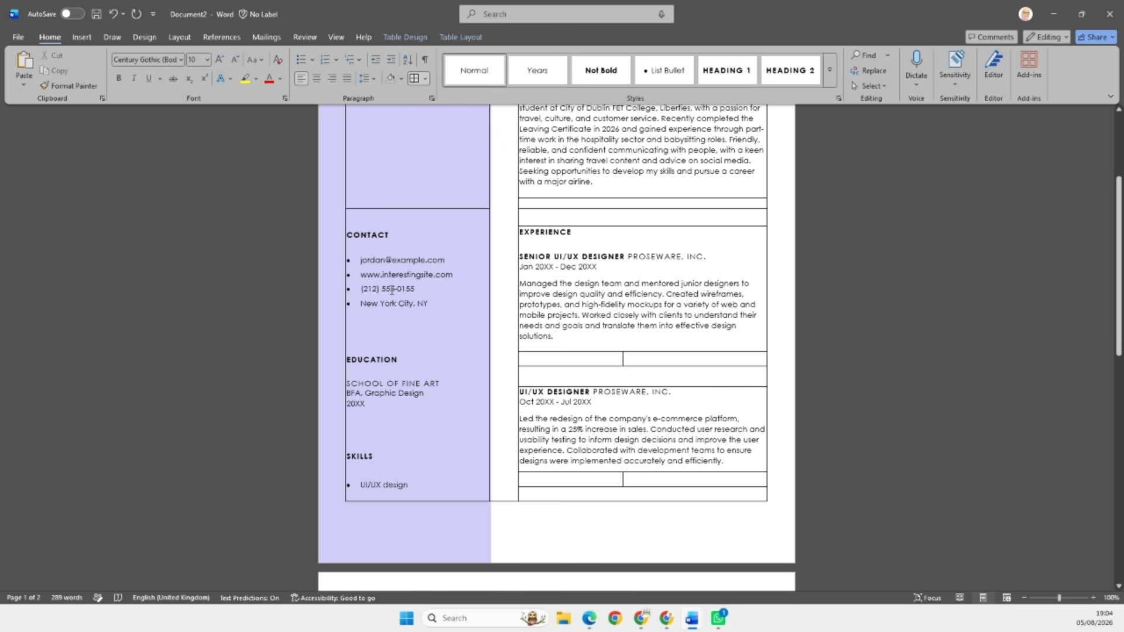
scroll(439, 423, down, 2)
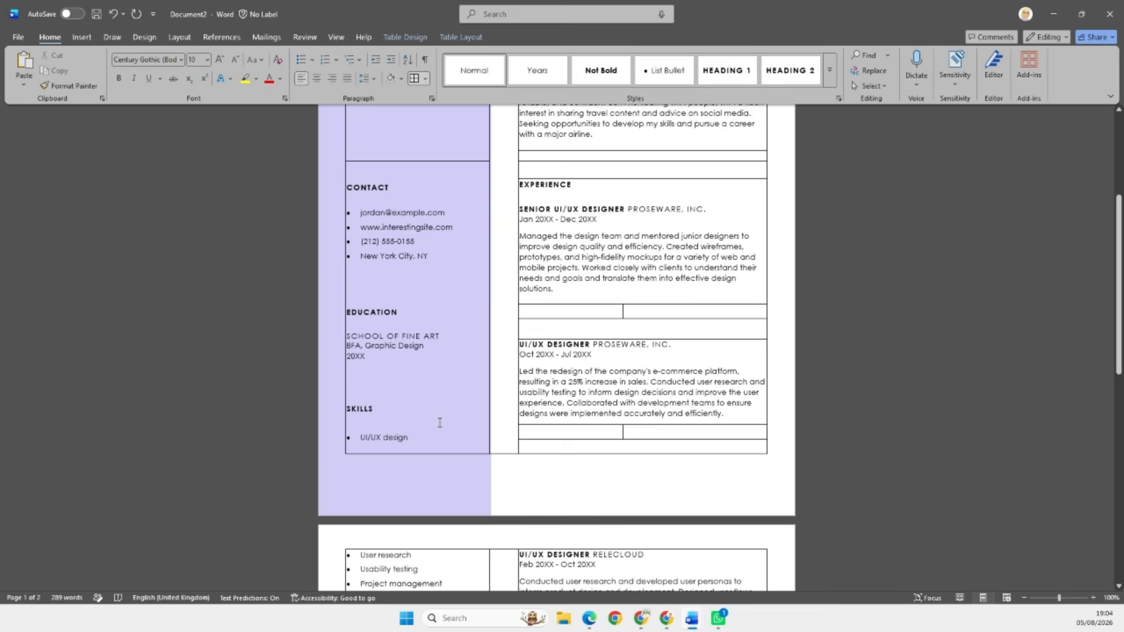
scroll(440, 422, down, 2)
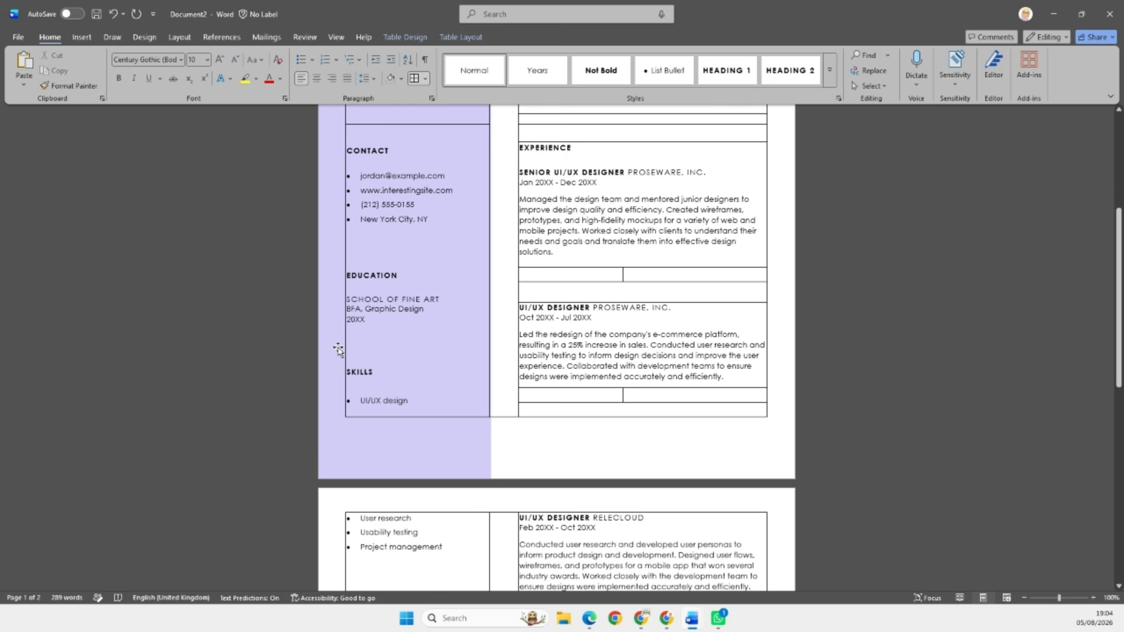
scroll(367, 342, down, 3)
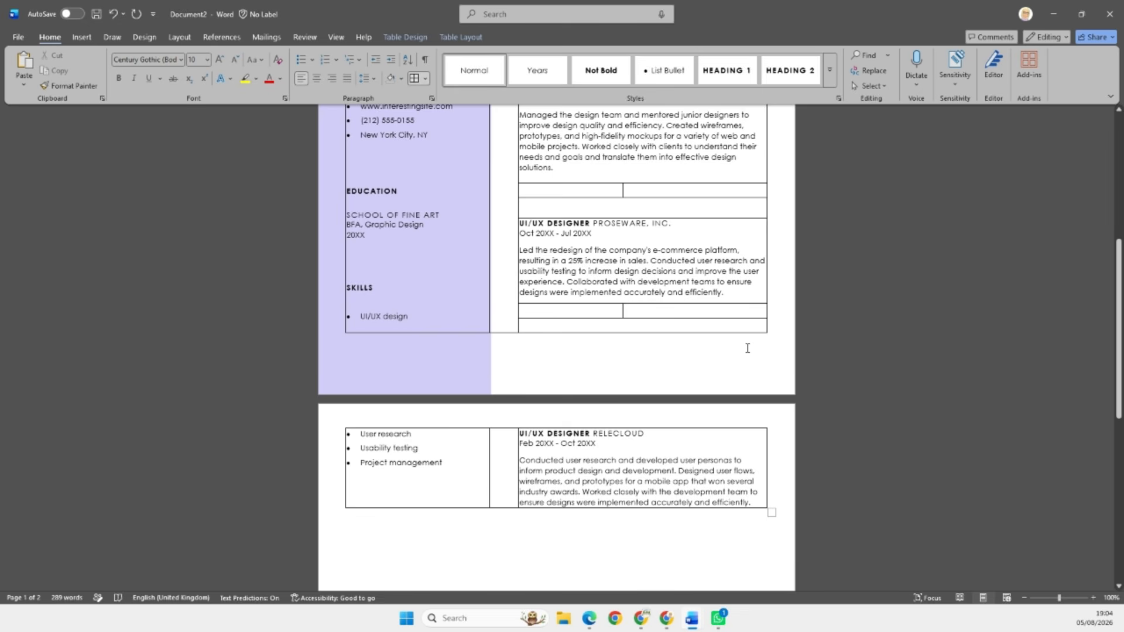
scroll(666, 380, down, 2)
scroll(666, 380, up, 4)
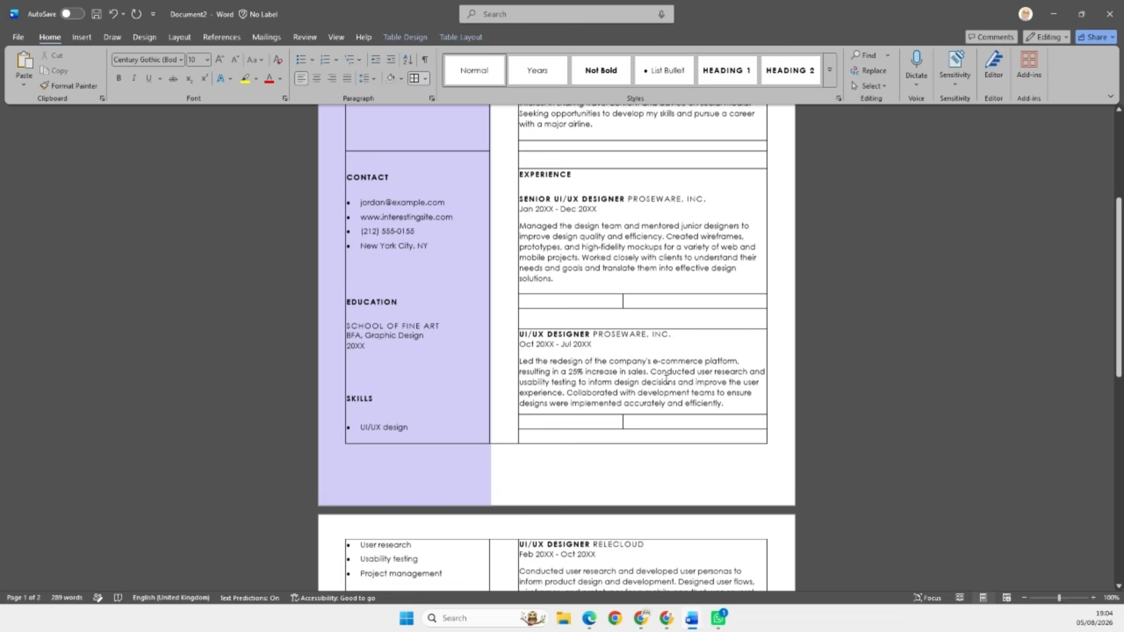
scroll(665, 380, up, 4)
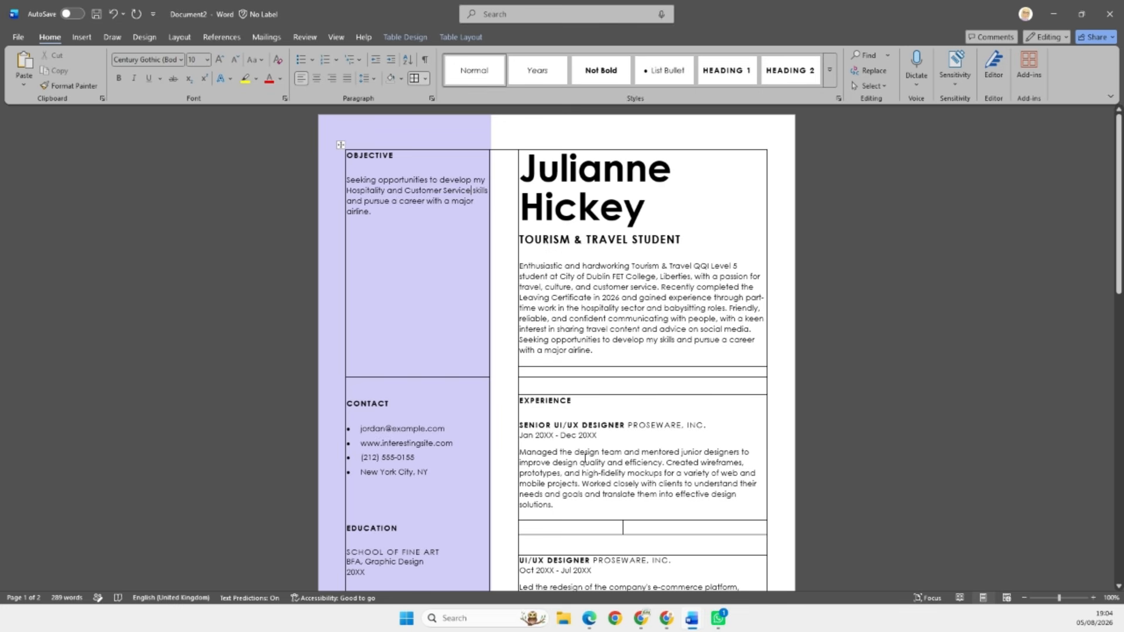
- Change the font colour of the resume's large name heading to a dark violet-blue theme shade from the lavender family
click(558, 400)
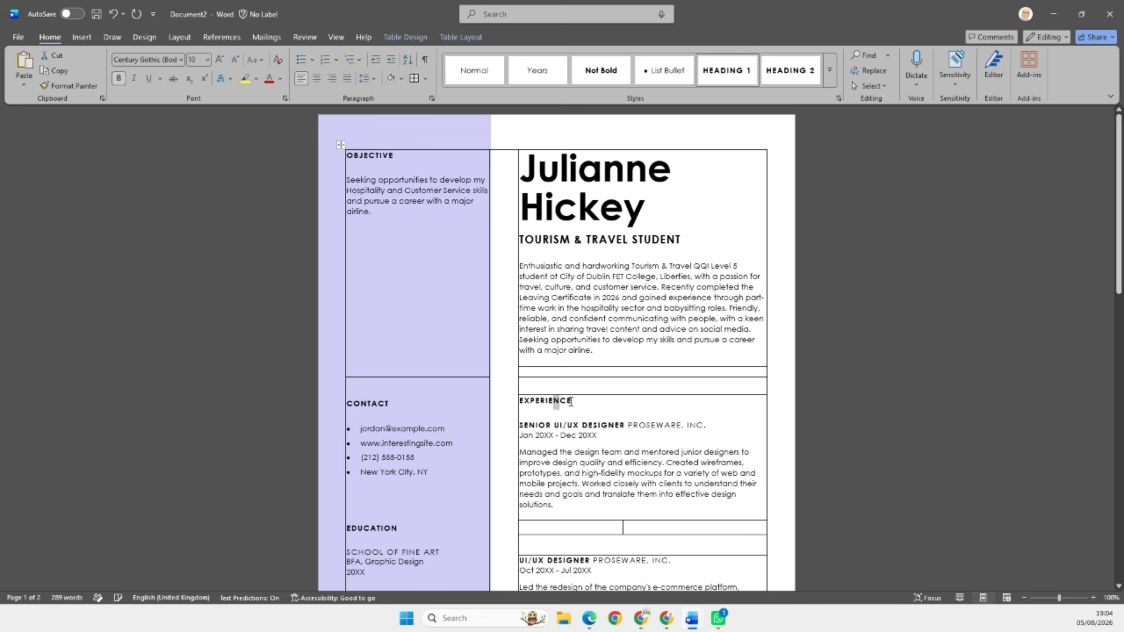
click(677, 178)
drag(677, 178, 529, 173)
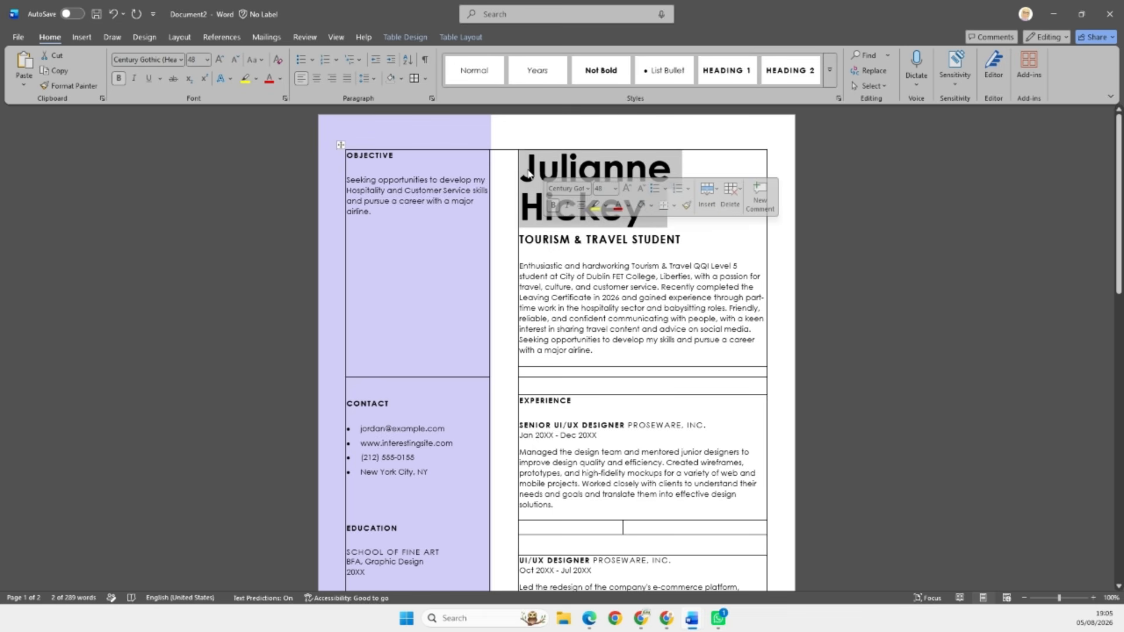
click(628, 206)
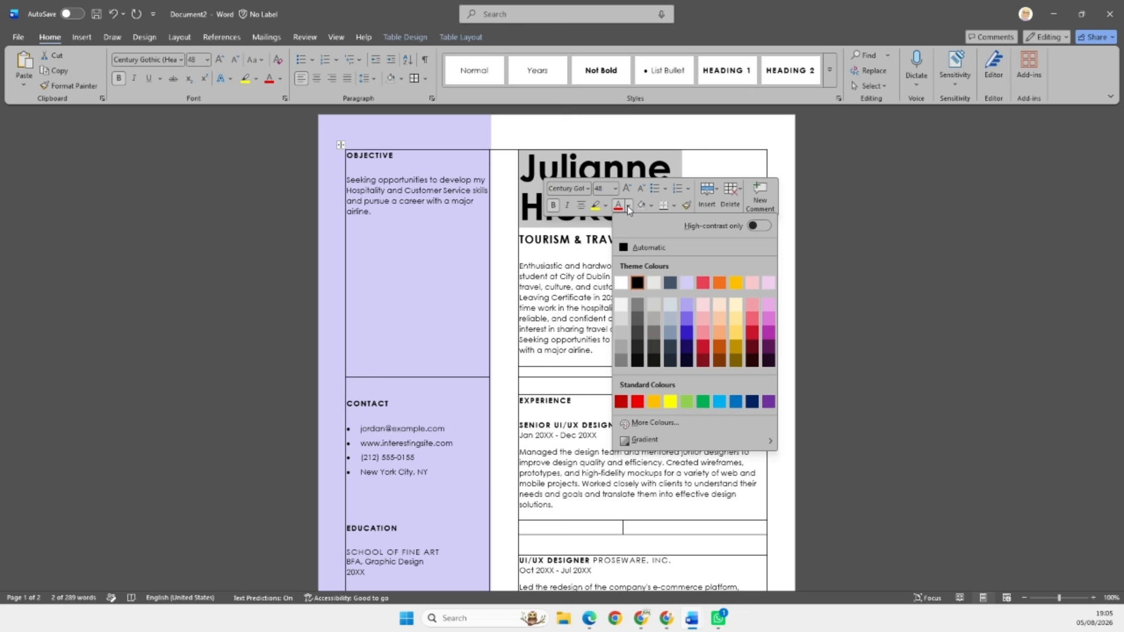
click(687, 328)
click(605, 336)
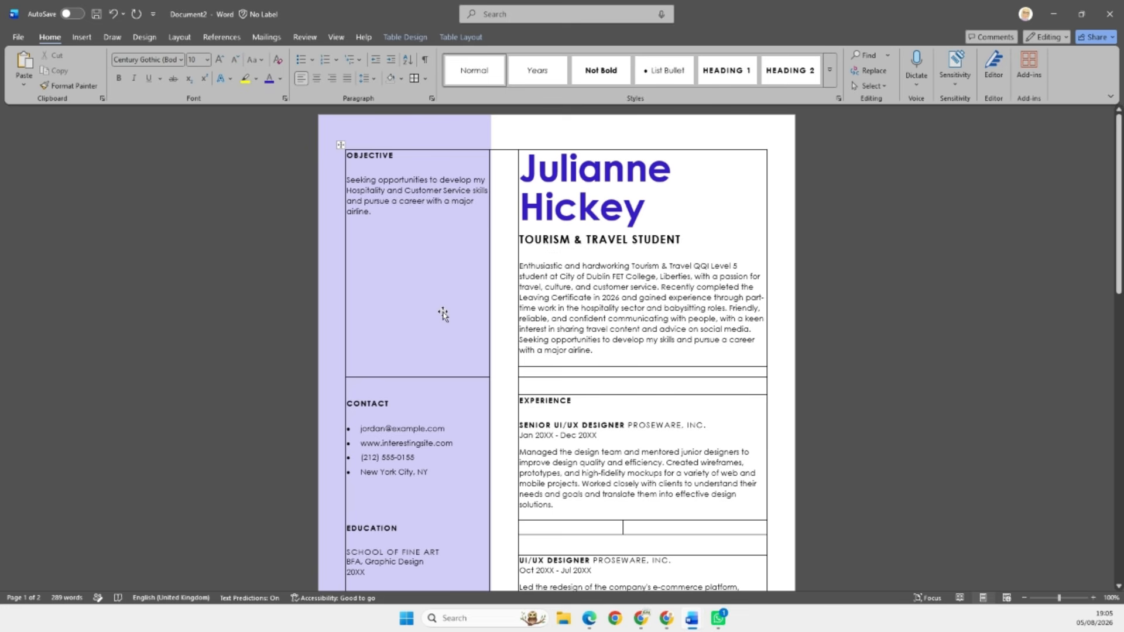
scroll(590, 428, down, 3)
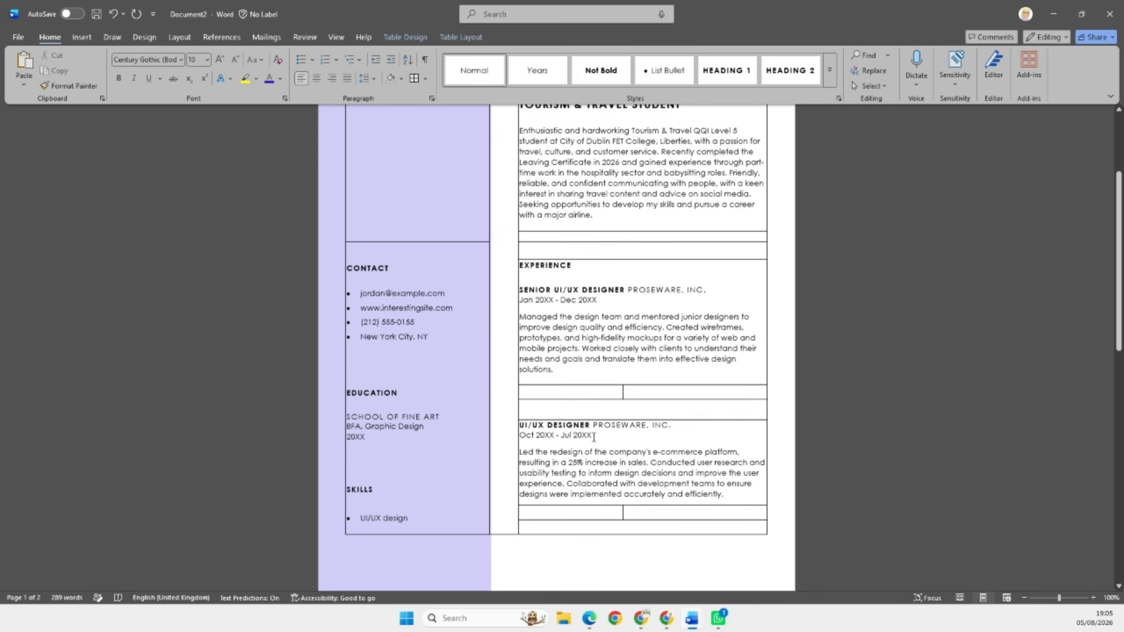
scroll(593, 437, down, 3)
scroll(593, 437, up, 3)
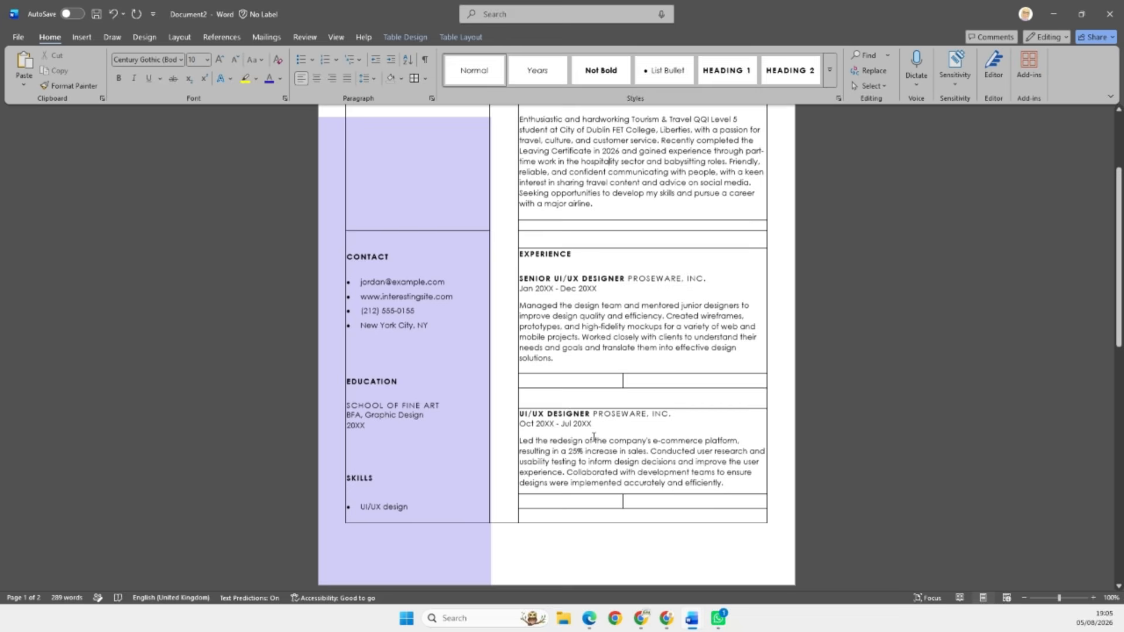
scroll(594, 437, up, 3)
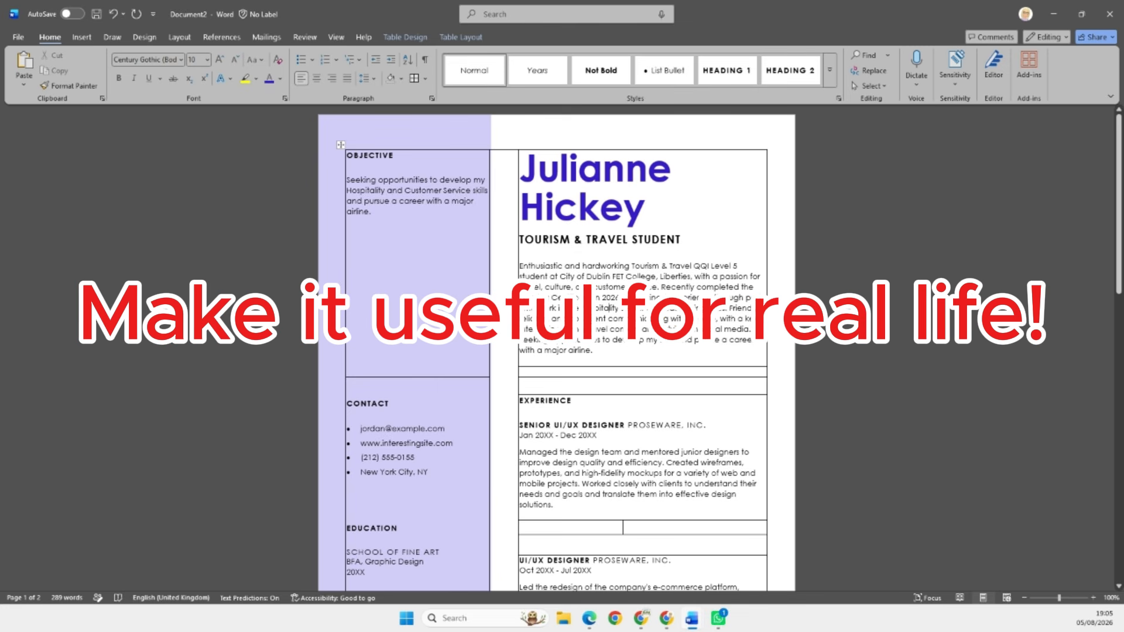
click(392, 556)
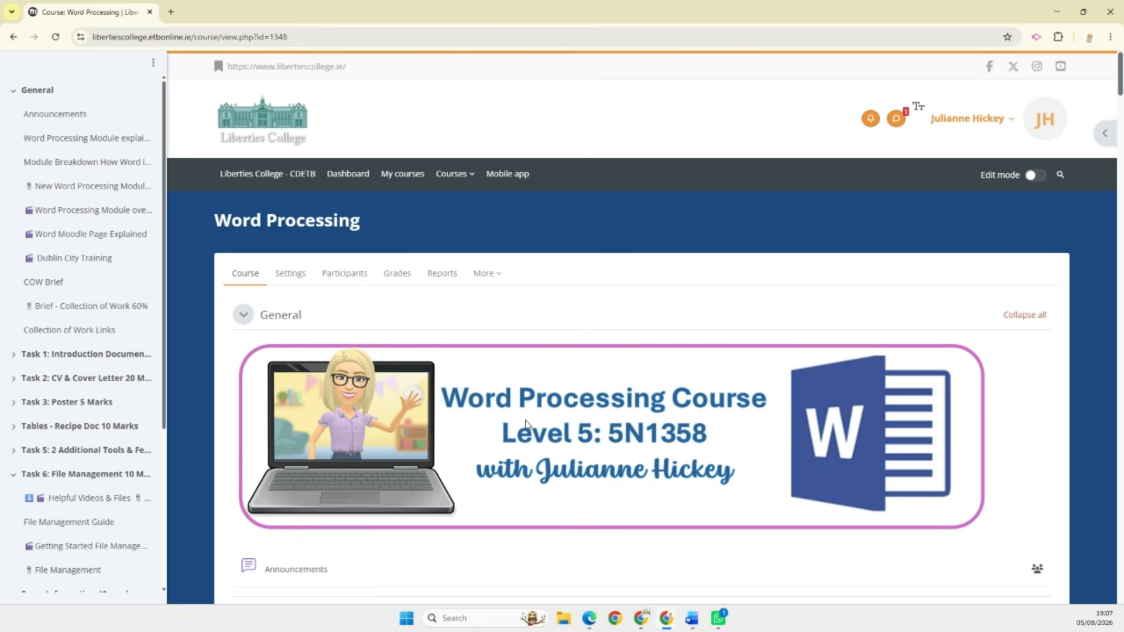
- Open the CV & Cover Letter section from the Collection of Work navigation on the Word Processing course page
scroll(526, 424, down, 8)
scroll(548, 401, down, 6)
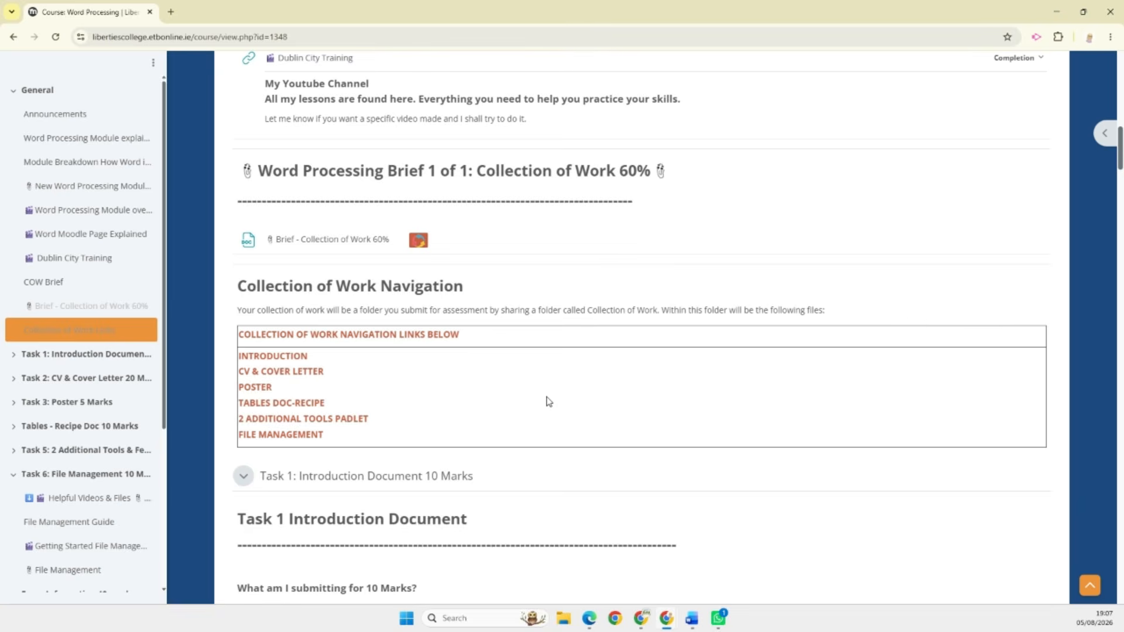
scroll(549, 401, down, 3)
click(268, 176)
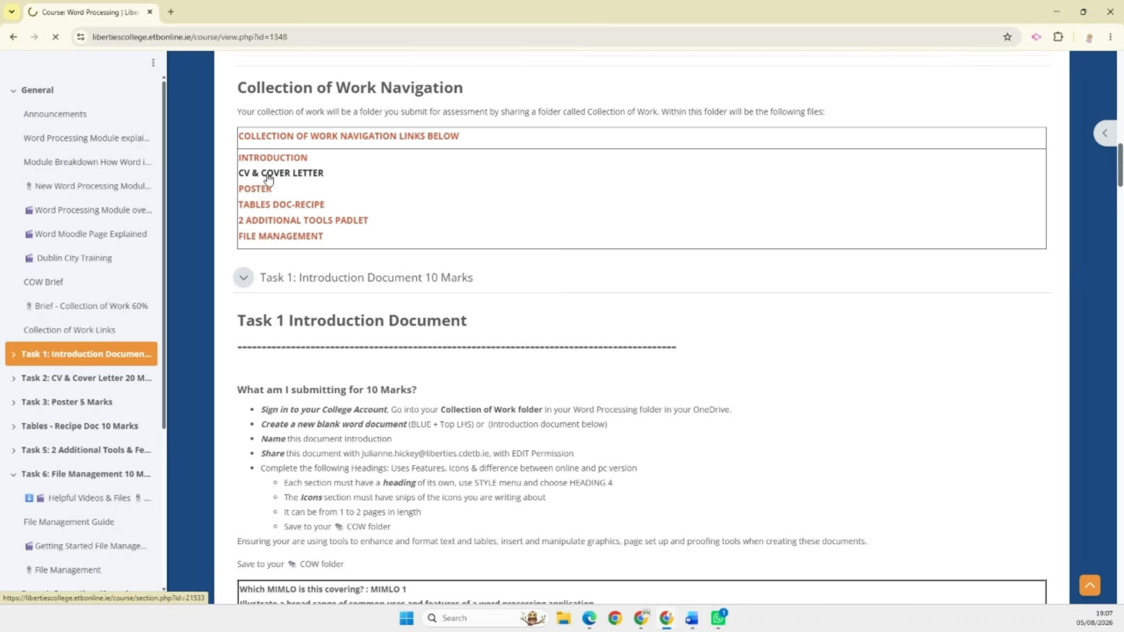
- Download the Cover Letter Sample from Helpful Videos & Files and open "Cover letter example.docx" in Word
scroll(423, 489, down, 5)
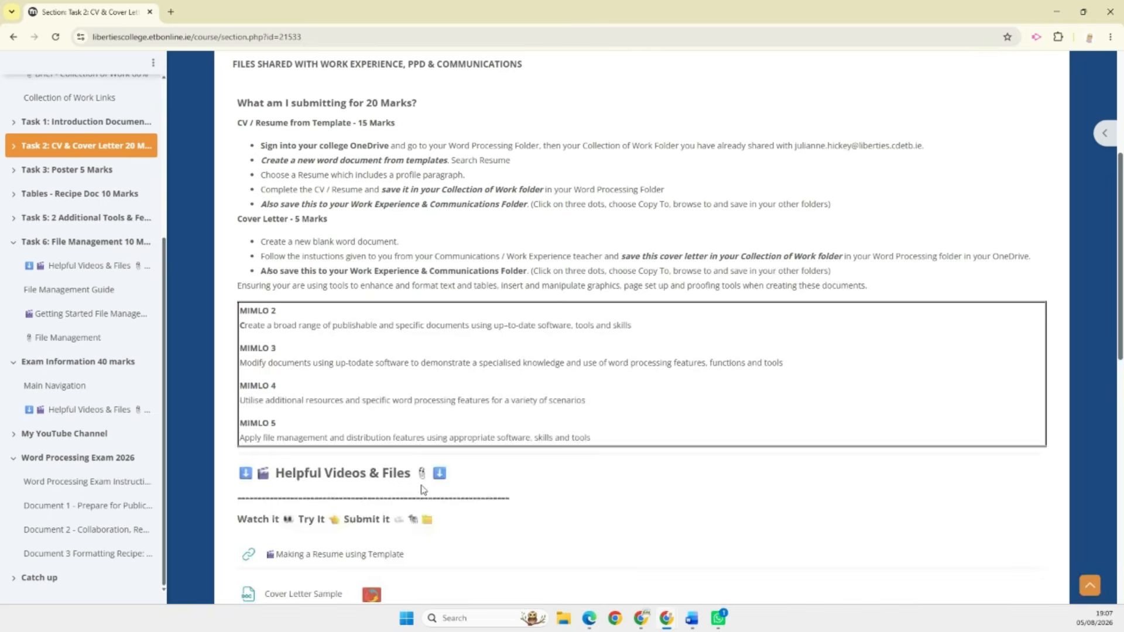
scroll(424, 489, down, 3)
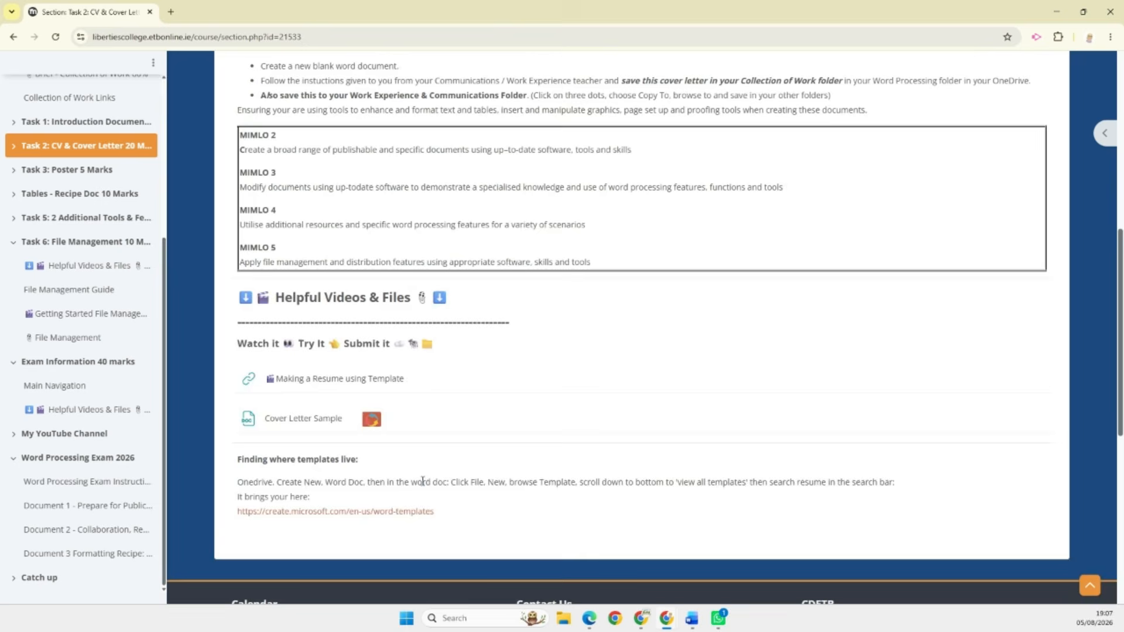
click(316, 424)
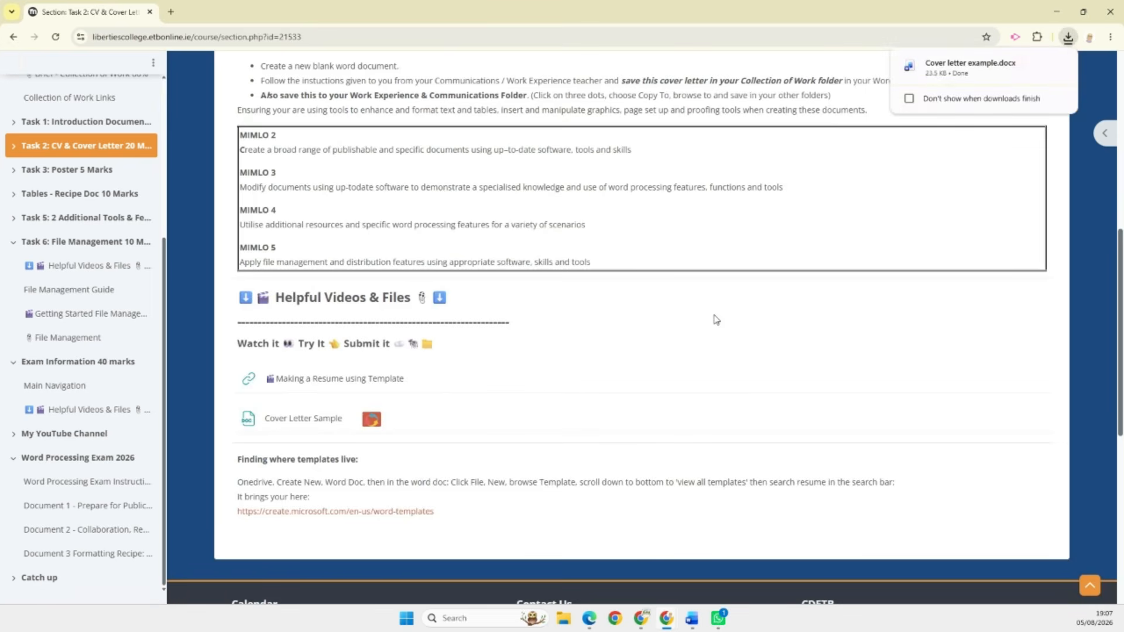
click(965, 67)
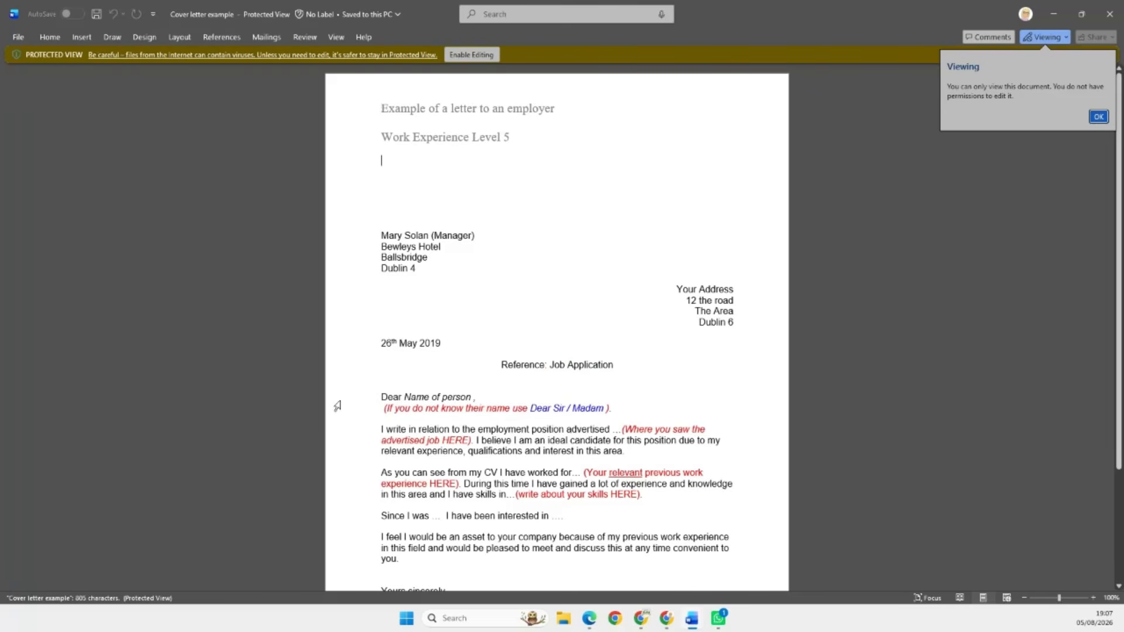
scroll(363, 406, down, 1)
scroll(373, 406, down, 1)
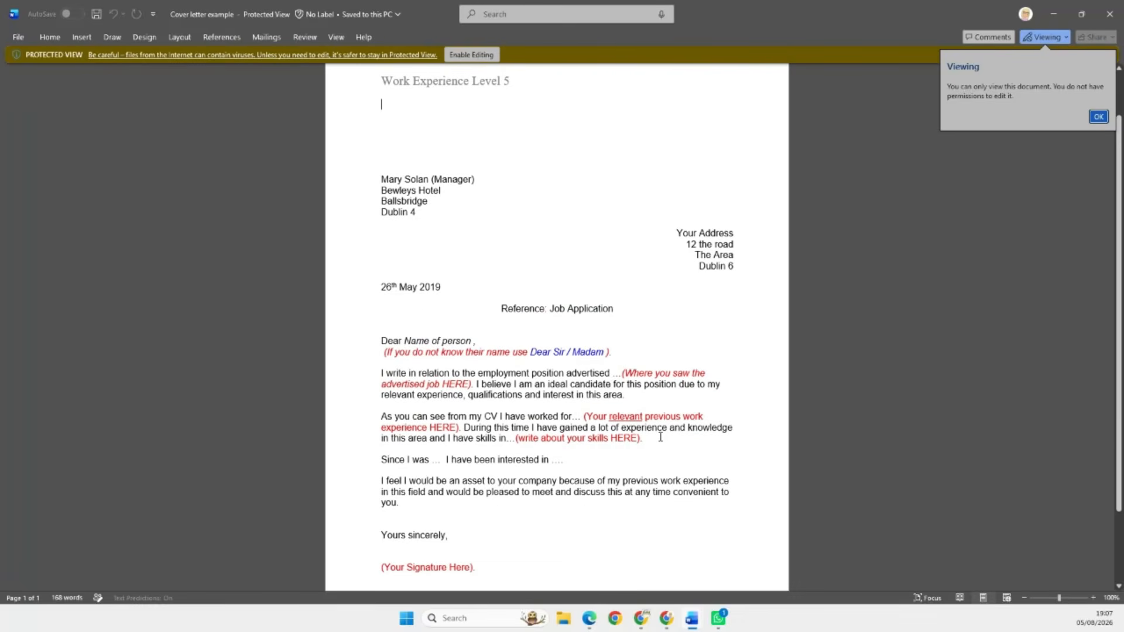
scroll(496, 551, down, 1)
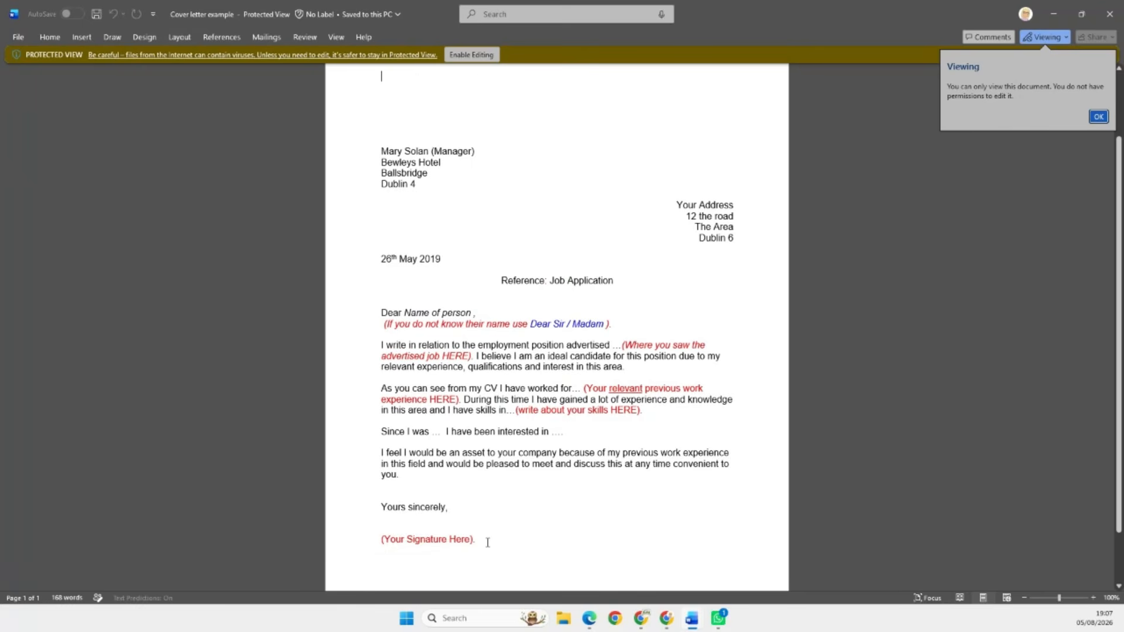
mouse_move(487, 543)
mouse_down()
mouse_move(357, 360)
mouse_move(351, 315)
mouse_up()
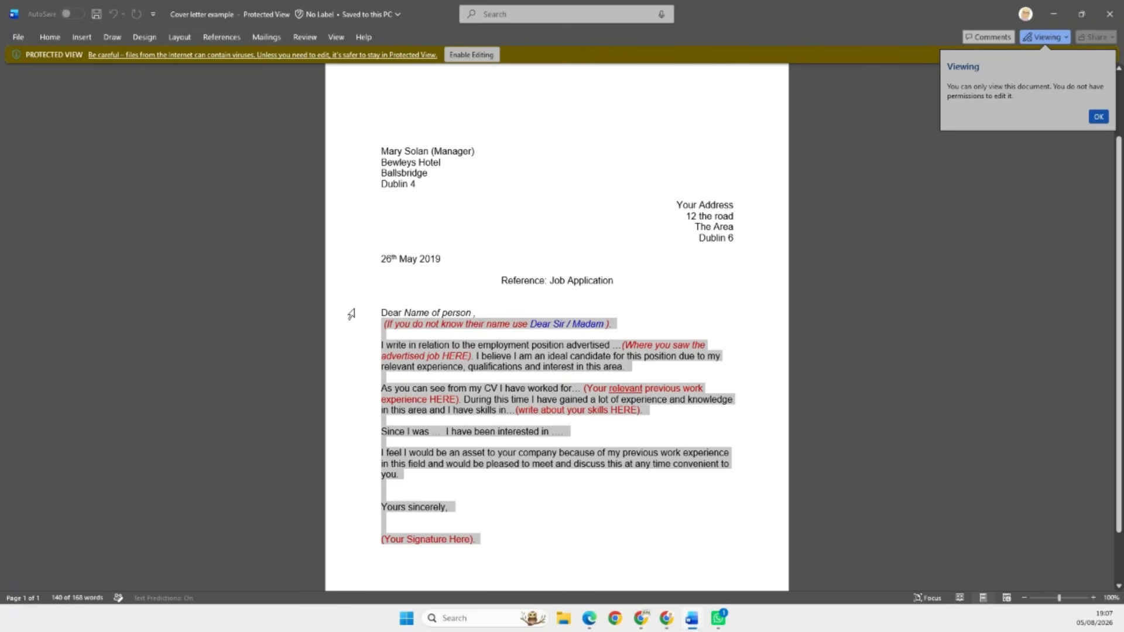
- Enable editing of the cover letter and set the font colour to black from the "Dear" greeting through the signature placeholder
click(471, 55)
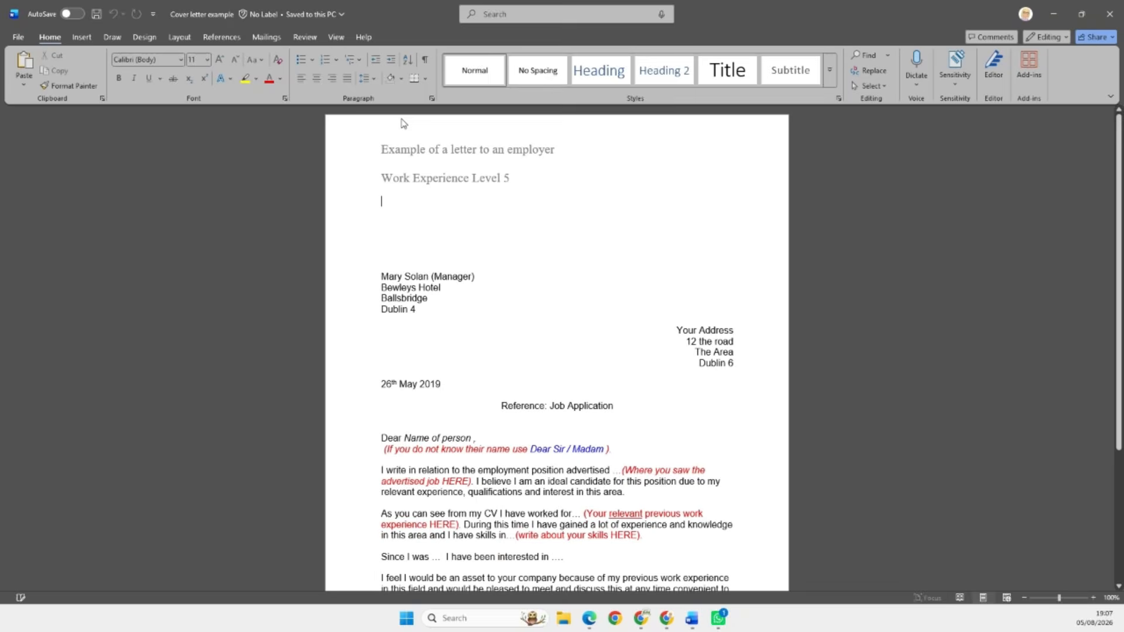
scroll(447, 526, down, 2)
scroll(447, 527, down, 2)
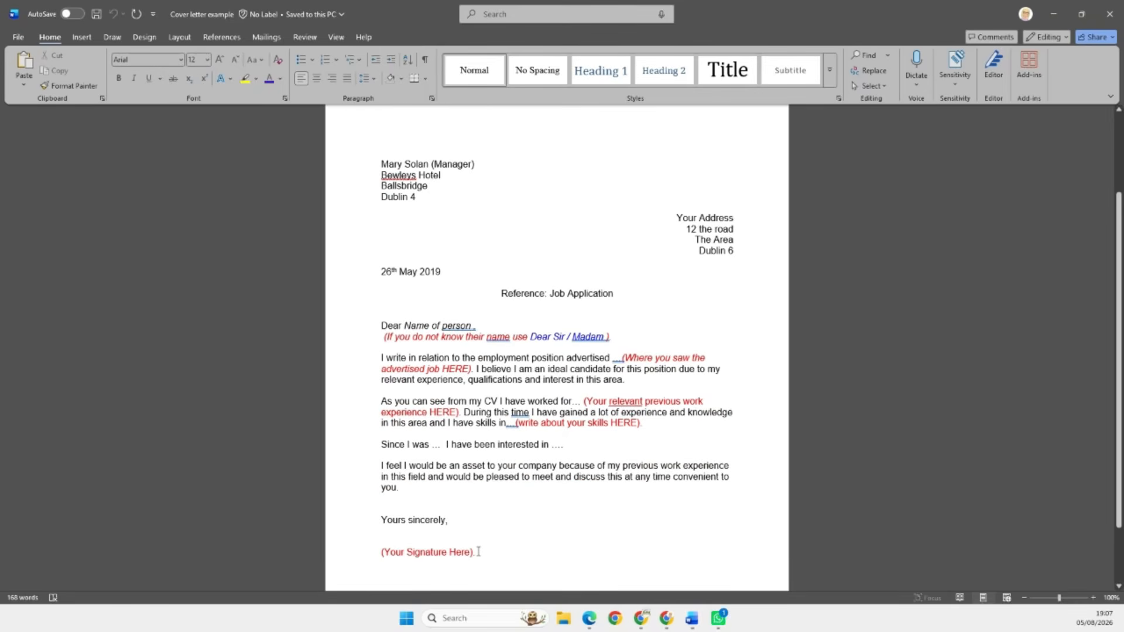
drag(478, 551, 341, 316)
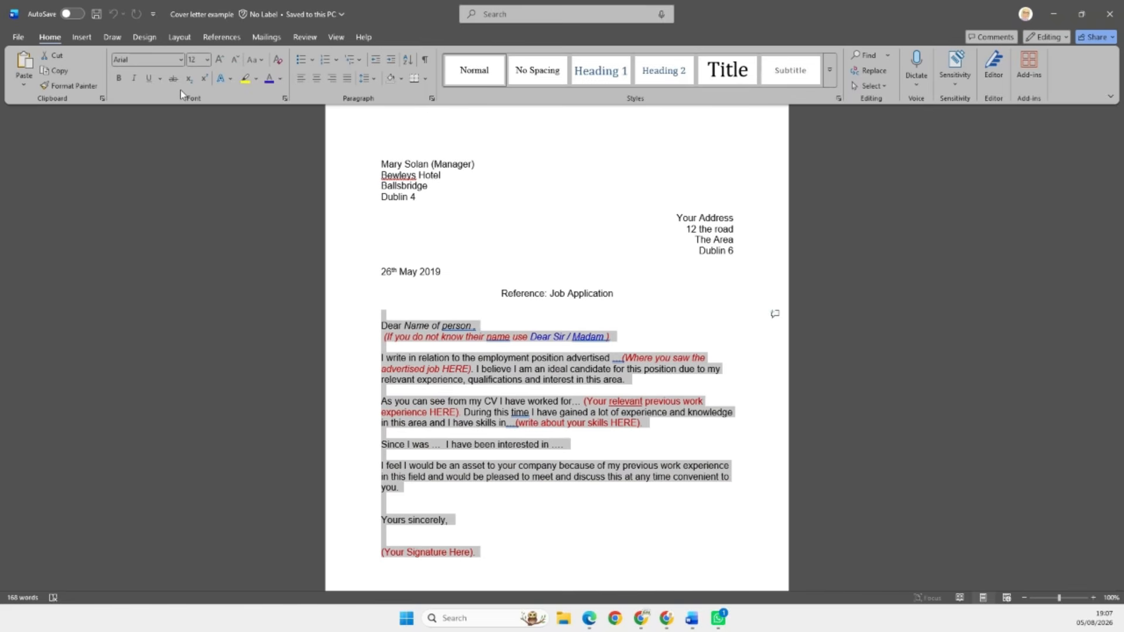
click(280, 78)
click(285, 122)
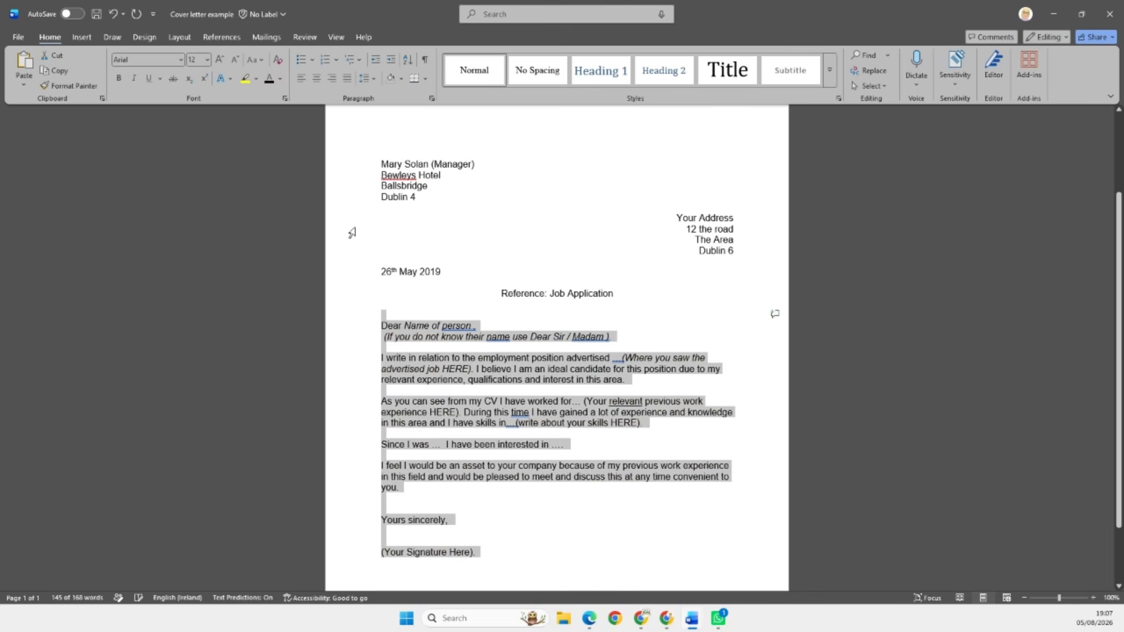
click(473, 278)
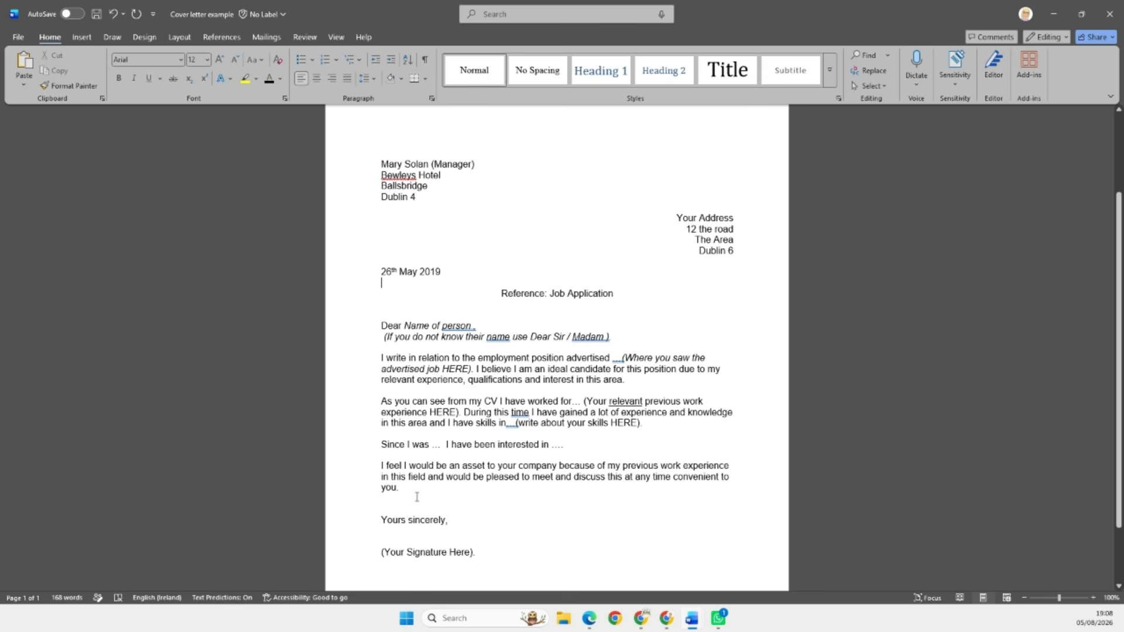
- Justify the letter's body paragraphs, from "I write in relation to" through "convenient to you"
drag(417, 497, 353, 344)
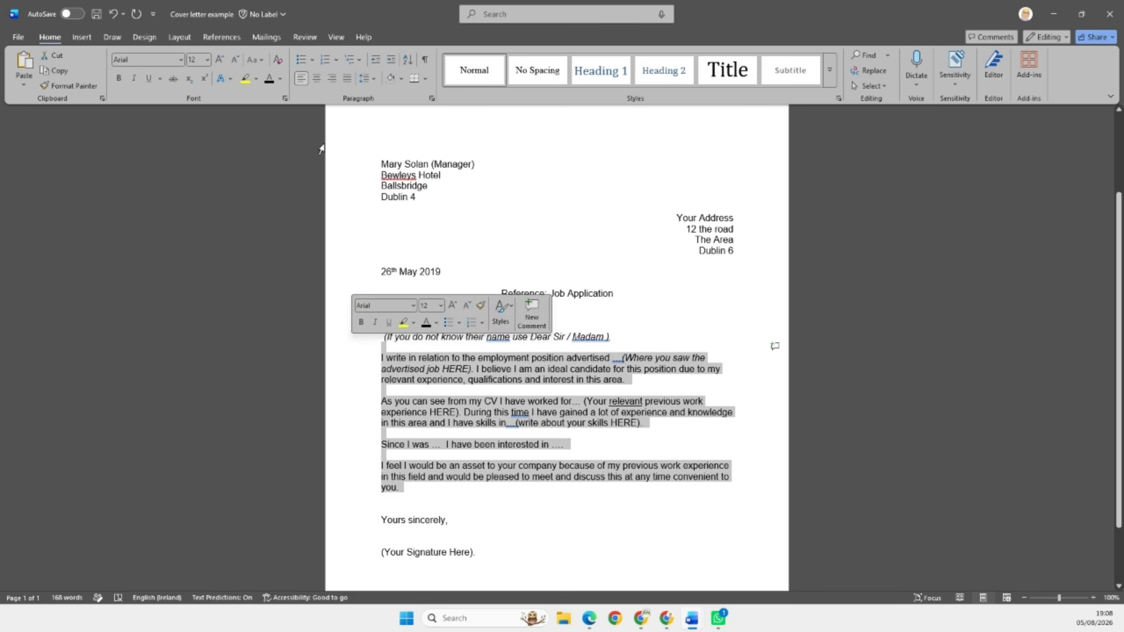
click(349, 80)
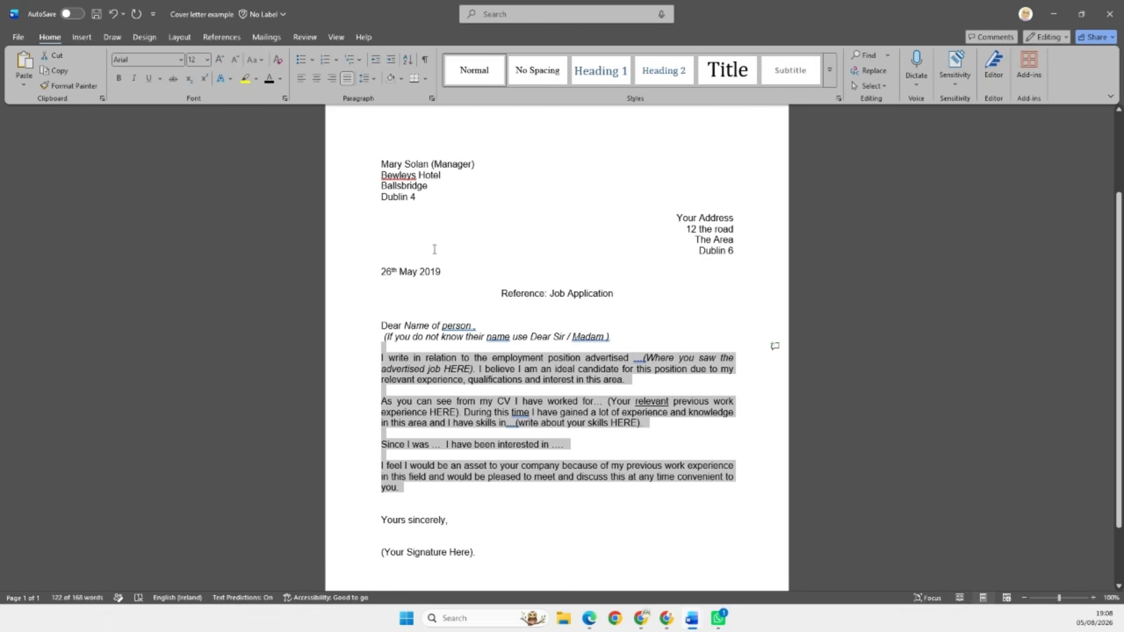
click(552, 513)
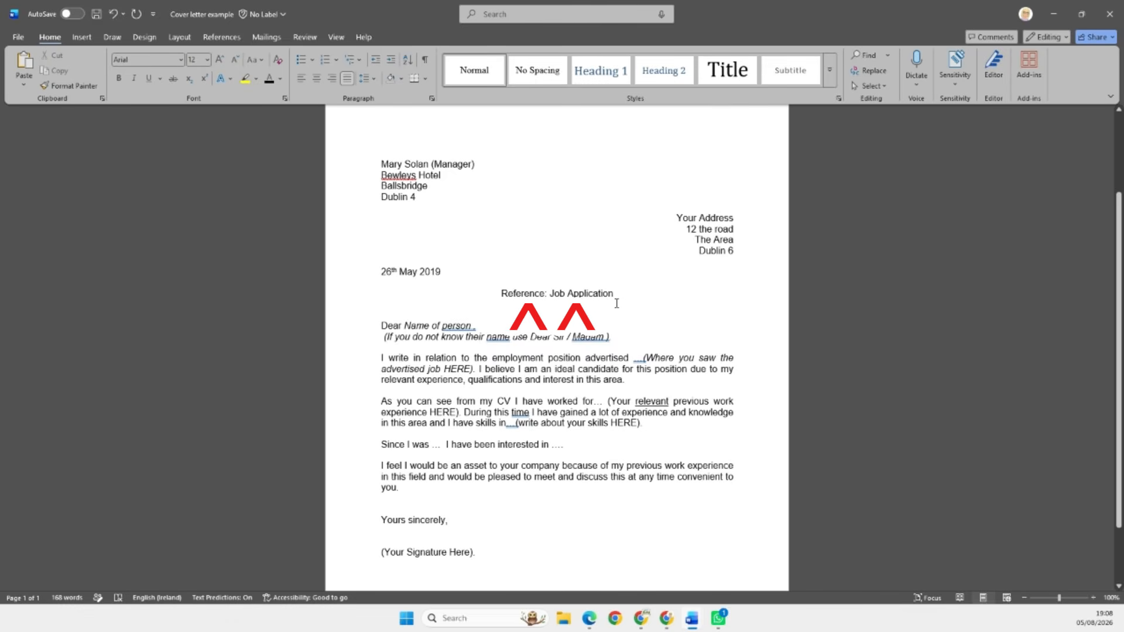
scroll(455, 486, down, 2)
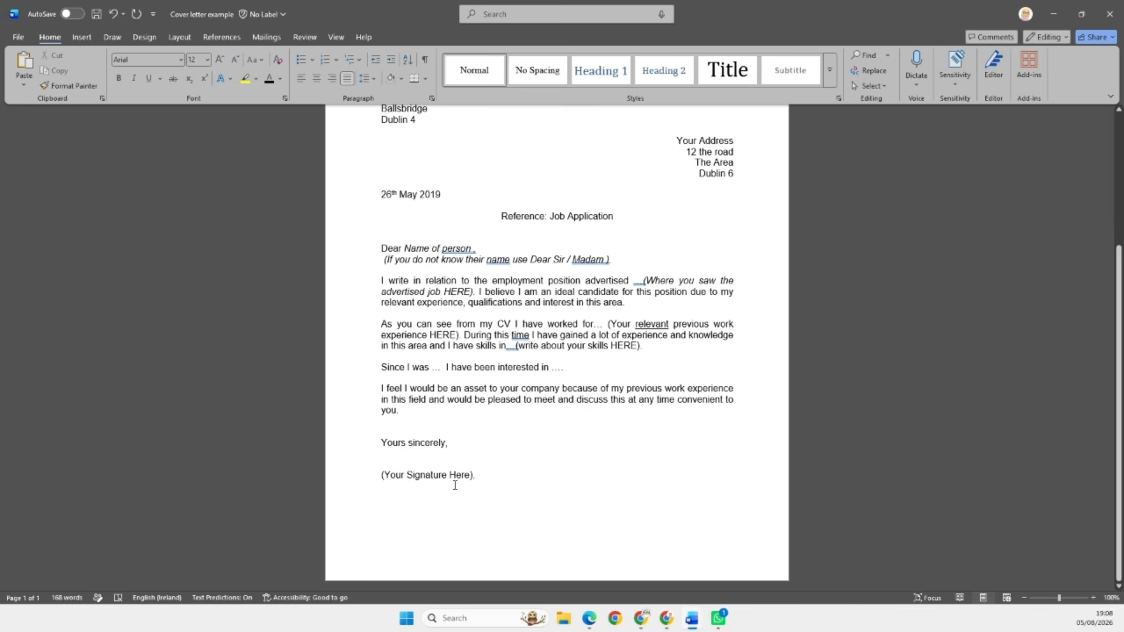
scroll(455, 486, up, 2)
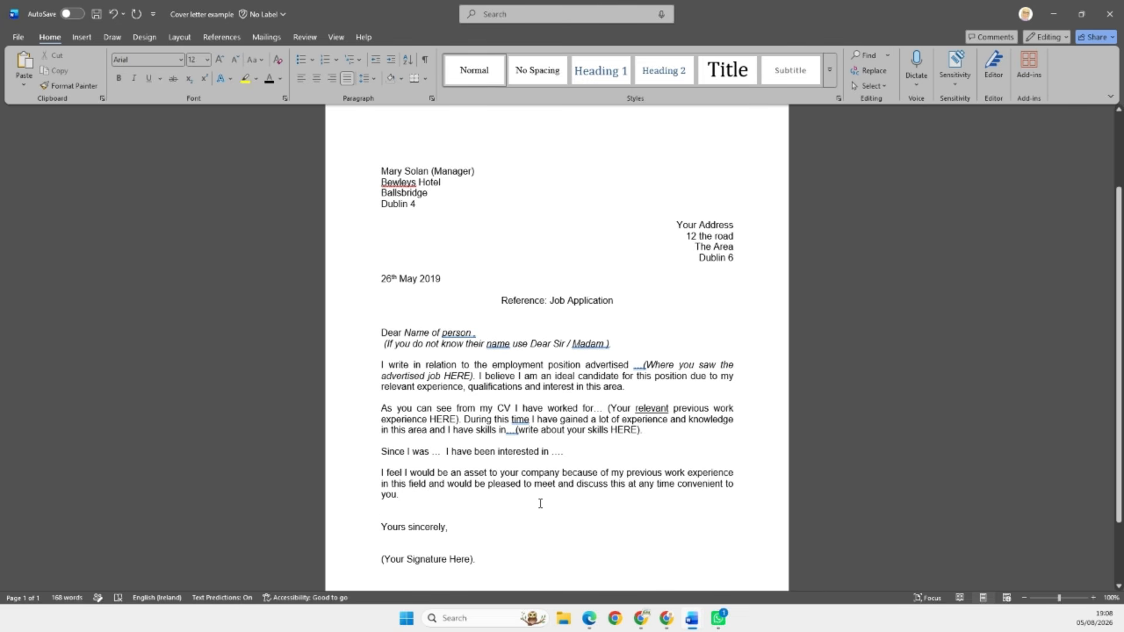
click(541, 518)
click(400, 504)
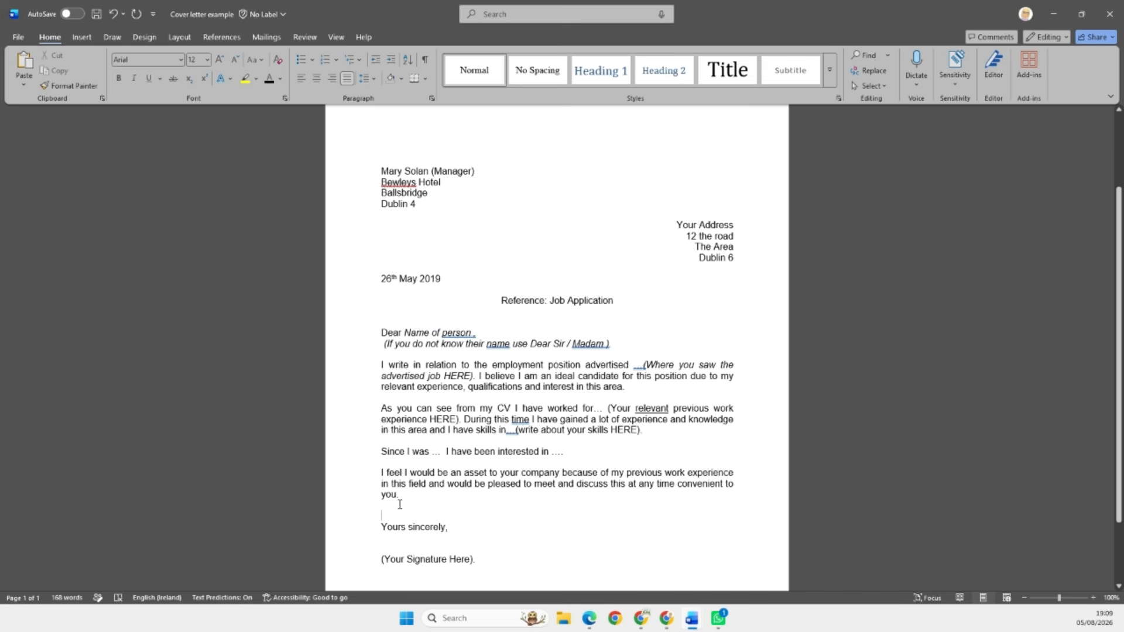